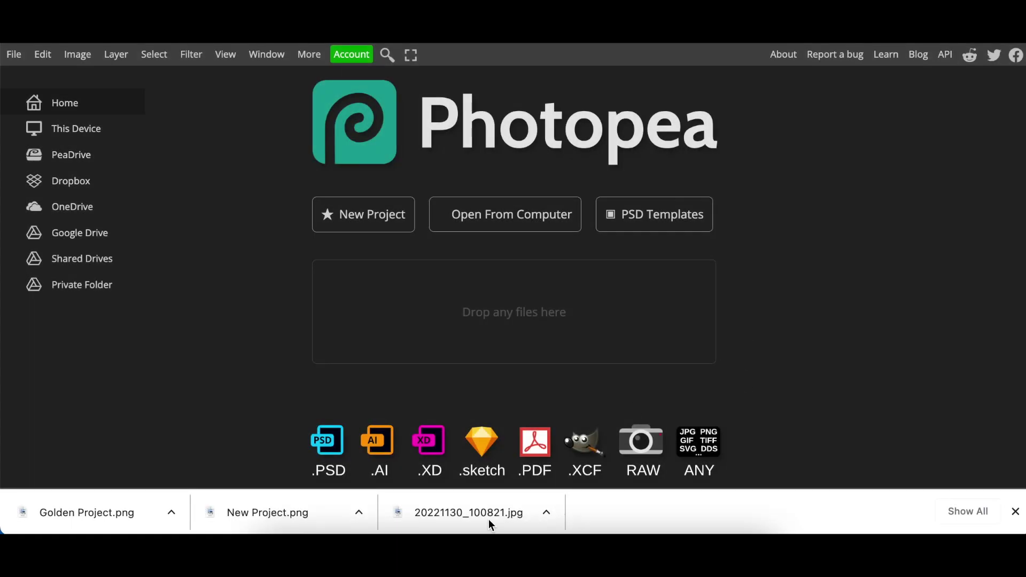
# Step: Open 20221130_100821.jpg and reduce the Background layer's opacity to 30%
pyautogui.moveTo(486, 515); pyautogui.dragTo(528, 367)
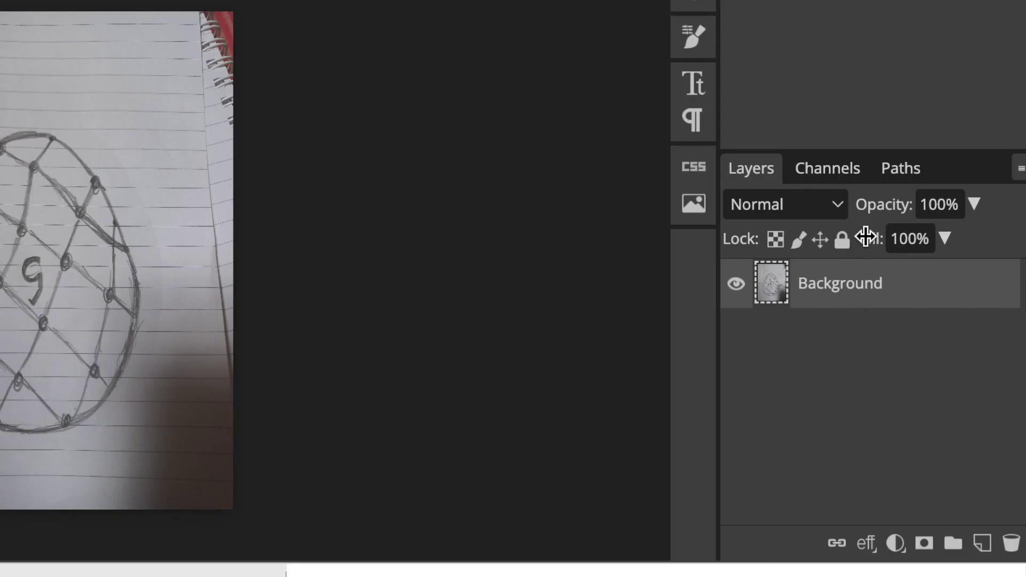
pyautogui.click(974, 204)
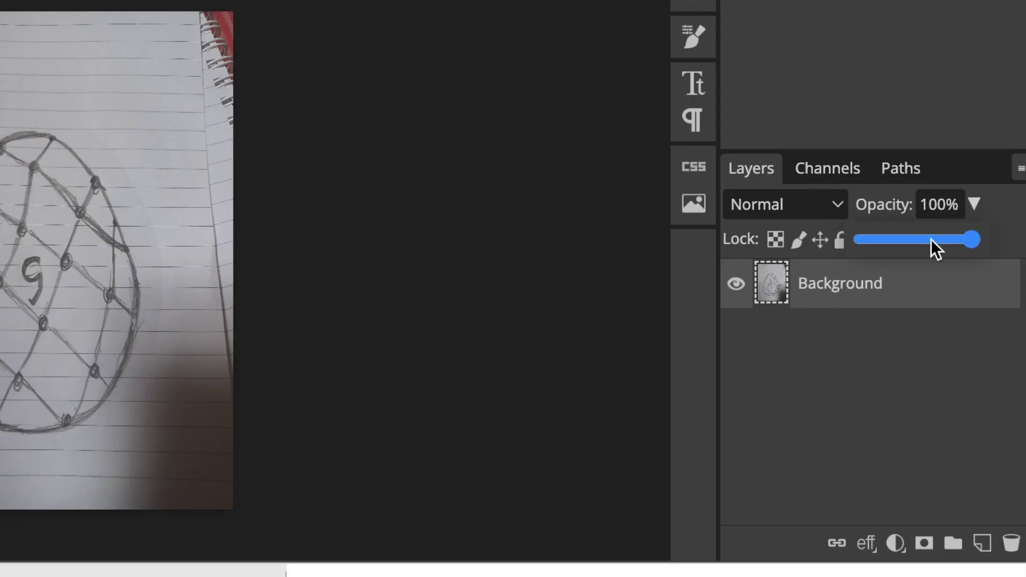
pyautogui.moveTo(931, 238); pyautogui.dragTo(896, 236)
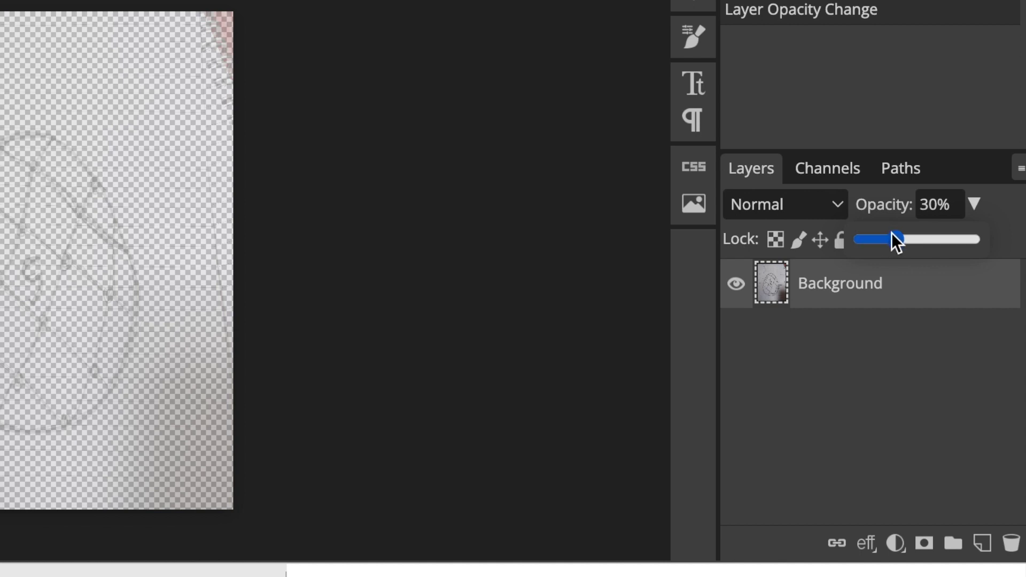
# Step: Lock the faded Background sketch layer completely and add a new empty layer above it
pyautogui.click(839, 240)
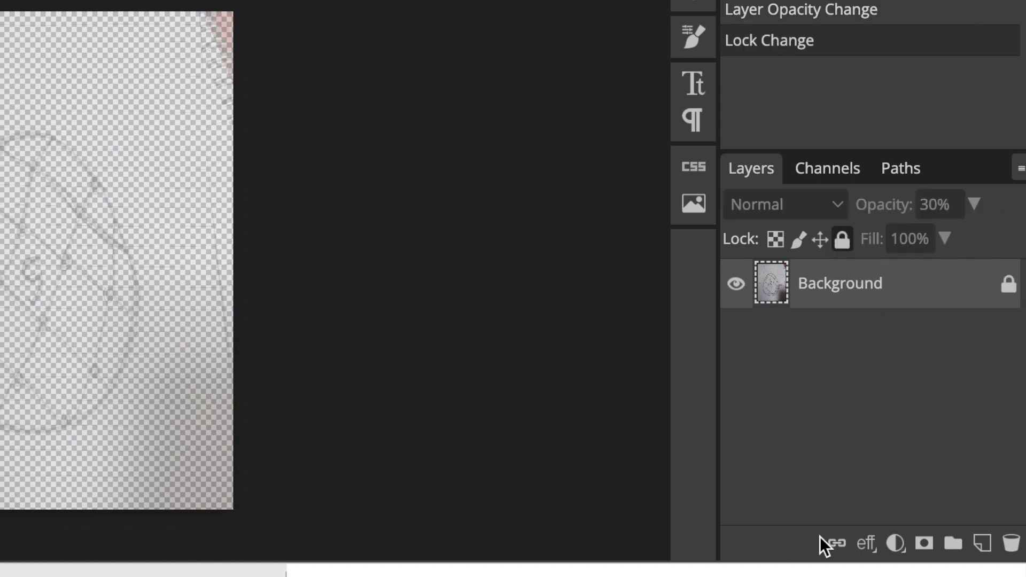
pyautogui.click(982, 543)
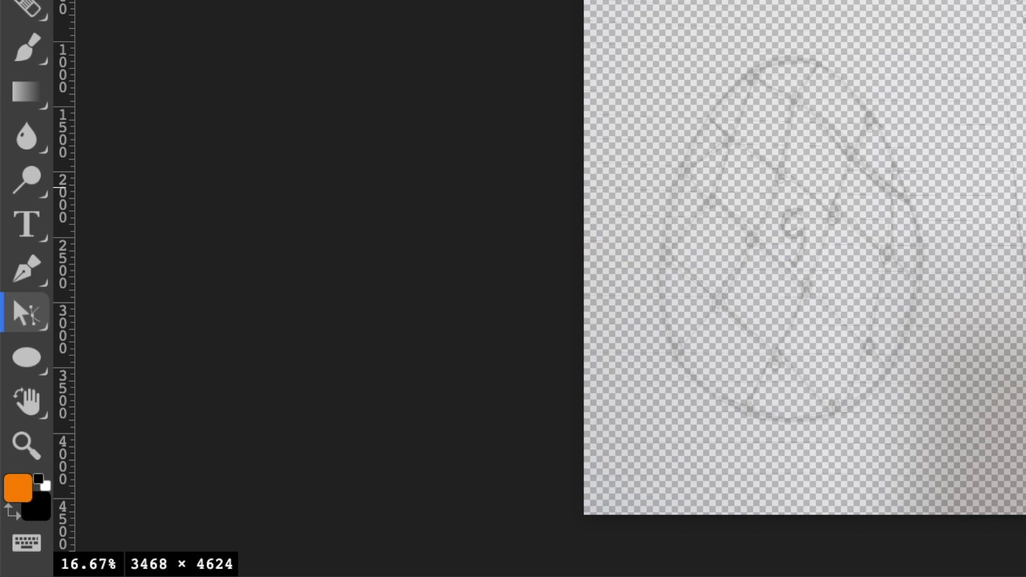
# Step: Set up the Ellipse shape tool with no fill and a golden-brown 10 px stroke
pyautogui.click(26, 360)
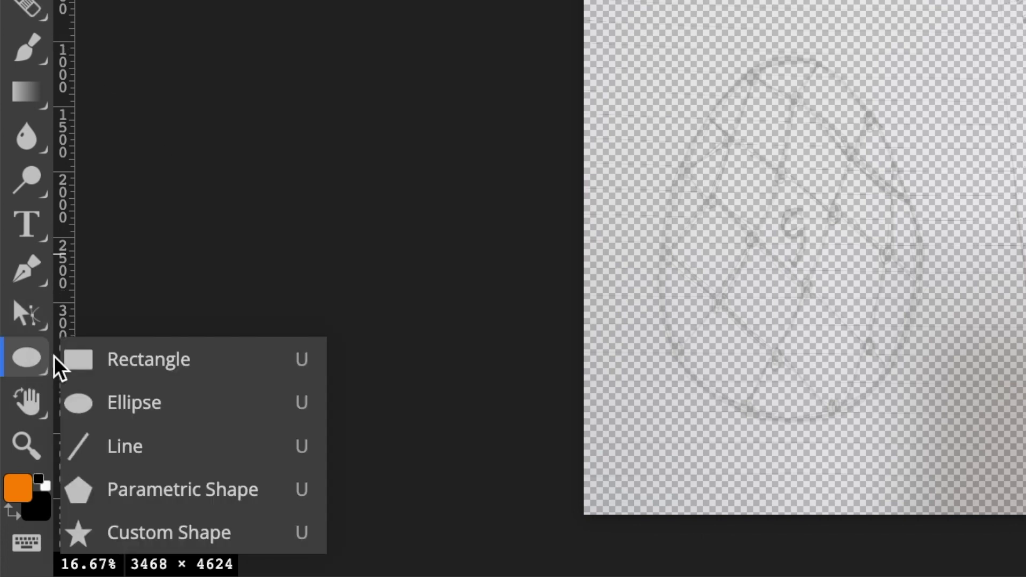
pyautogui.click(112, 403)
pyautogui.click(254, 75)
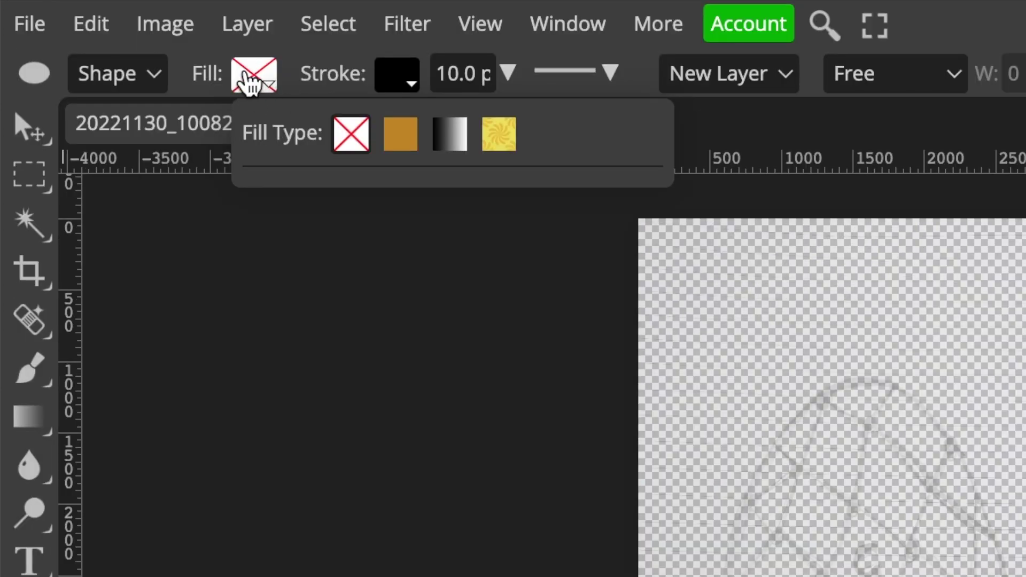
pyautogui.click(420, 96)
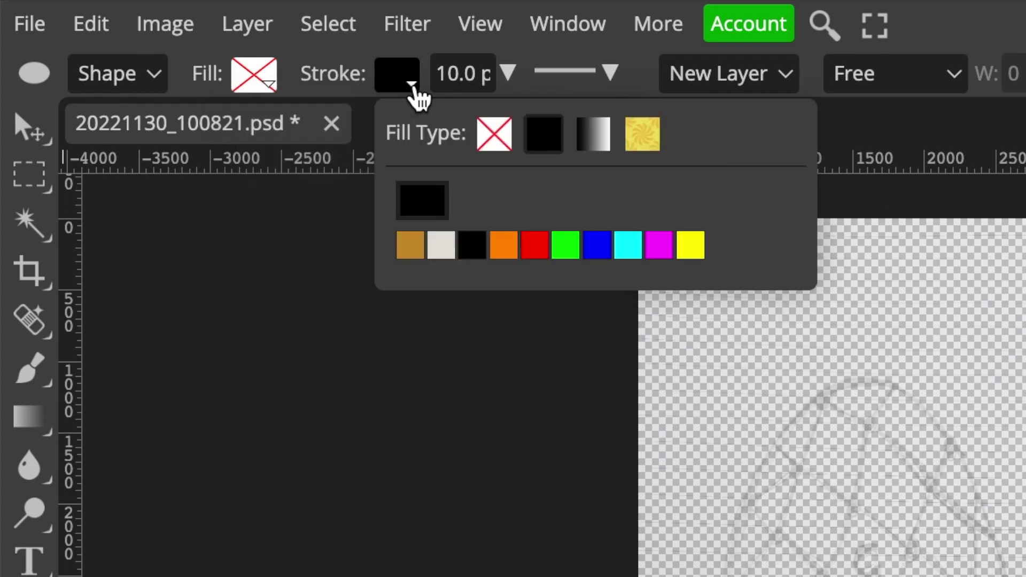
pyautogui.click(410, 246)
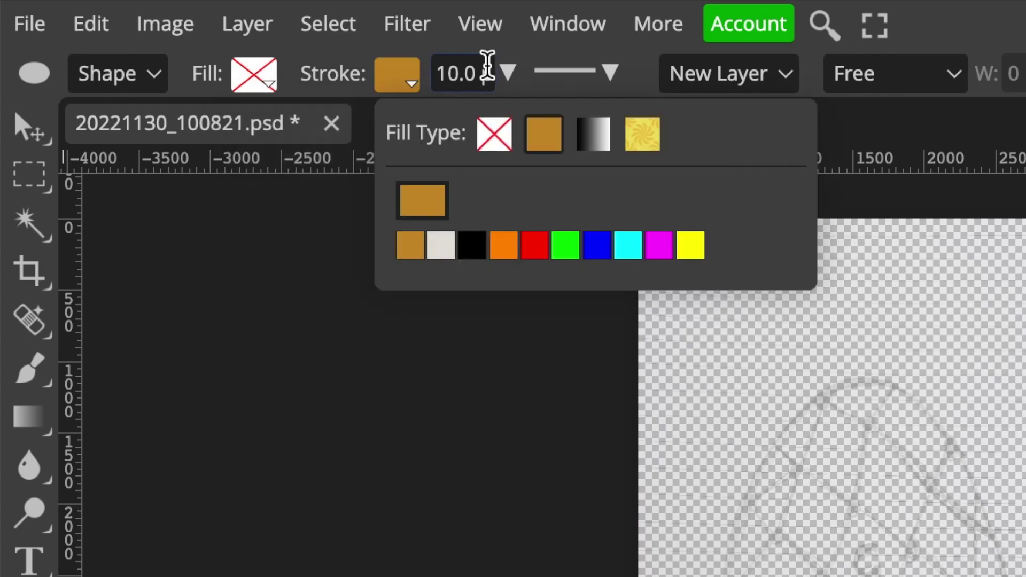
pyautogui.click(448, 83)
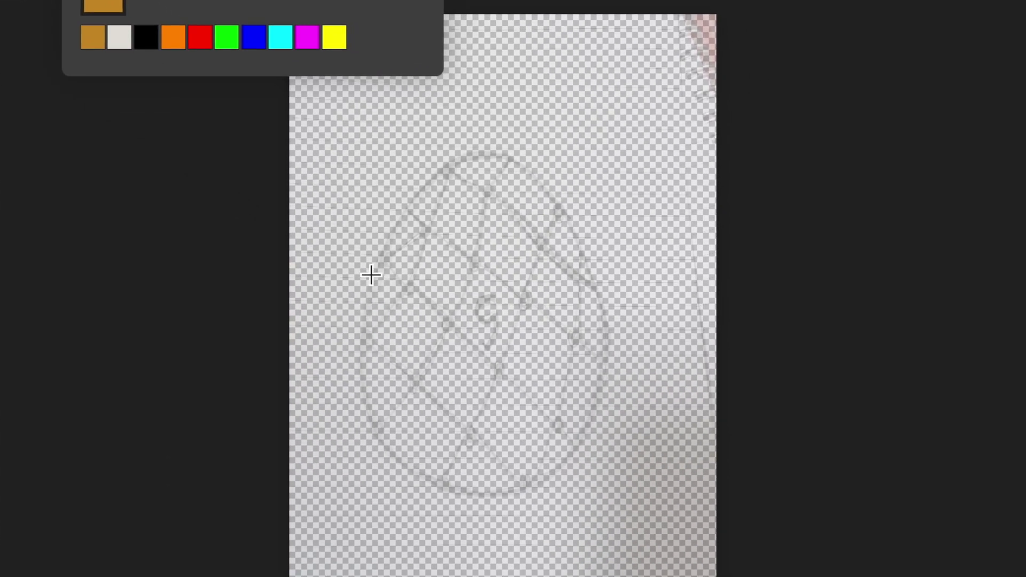
# Step: Draw a large ellipse over the lower part of the sketched egg and fit it to the sketch's sides and base
pyautogui.moveTo(372, 263); pyautogui.dragTo(606, 502)
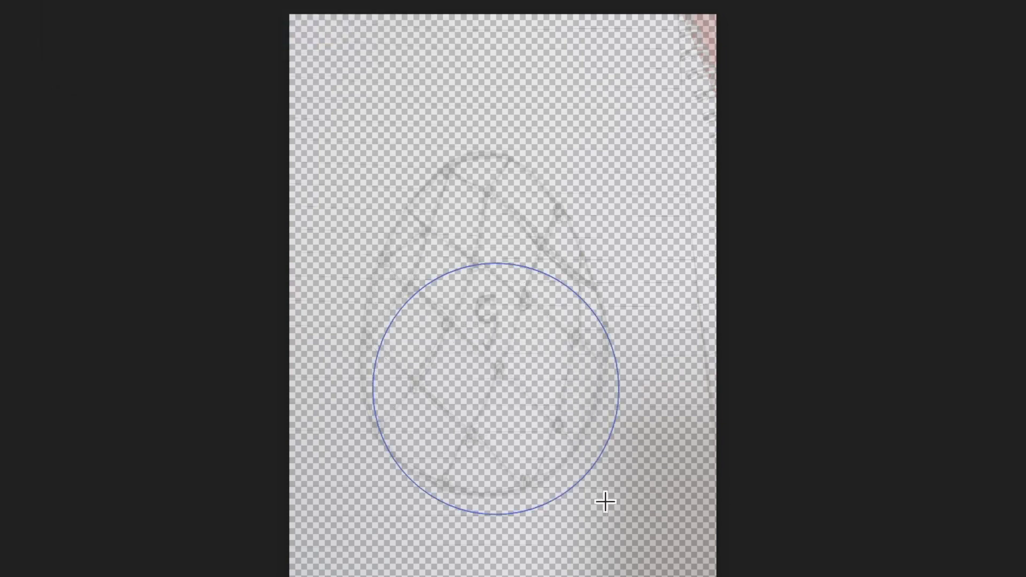
pyautogui.click(457, 351)
pyautogui.moveTo(450, 367); pyautogui.dragTo(431, 342)
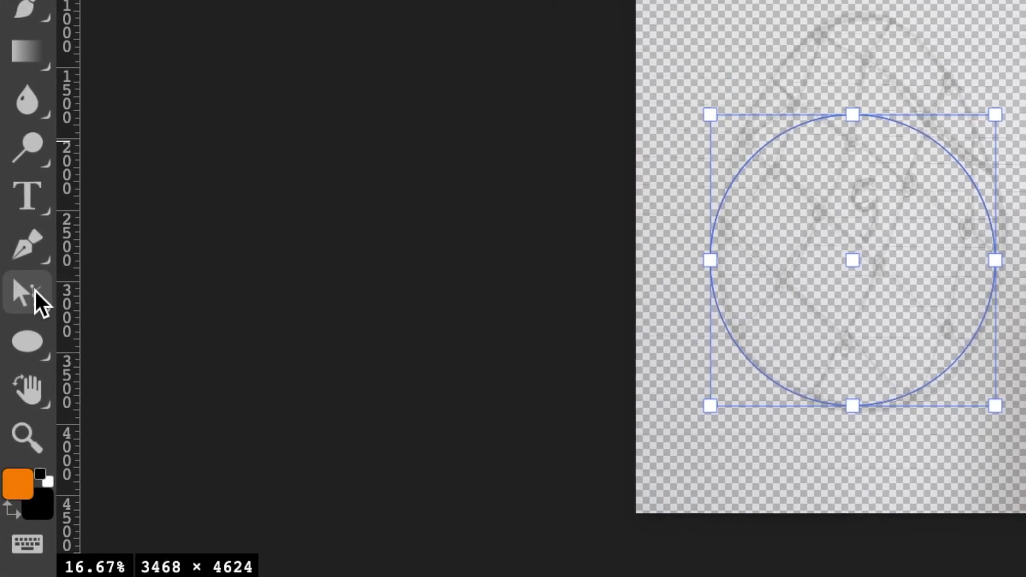
# Step: Raise the ellipse's top anchor with Direct Select to the tip of the sketched egg, forming an egg outline
pyautogui.click(37, 294)
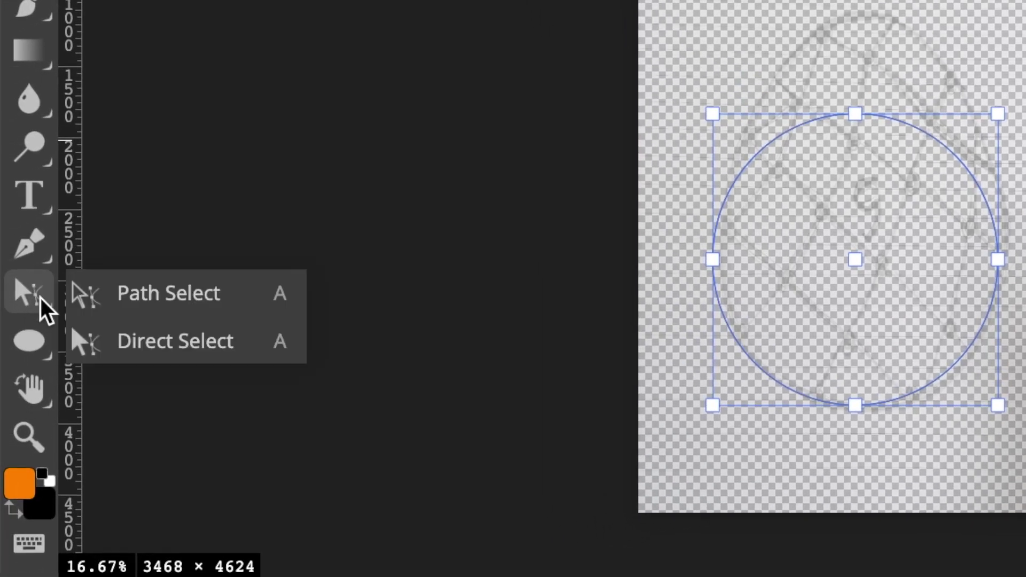
pyautogui.click(155, 341)
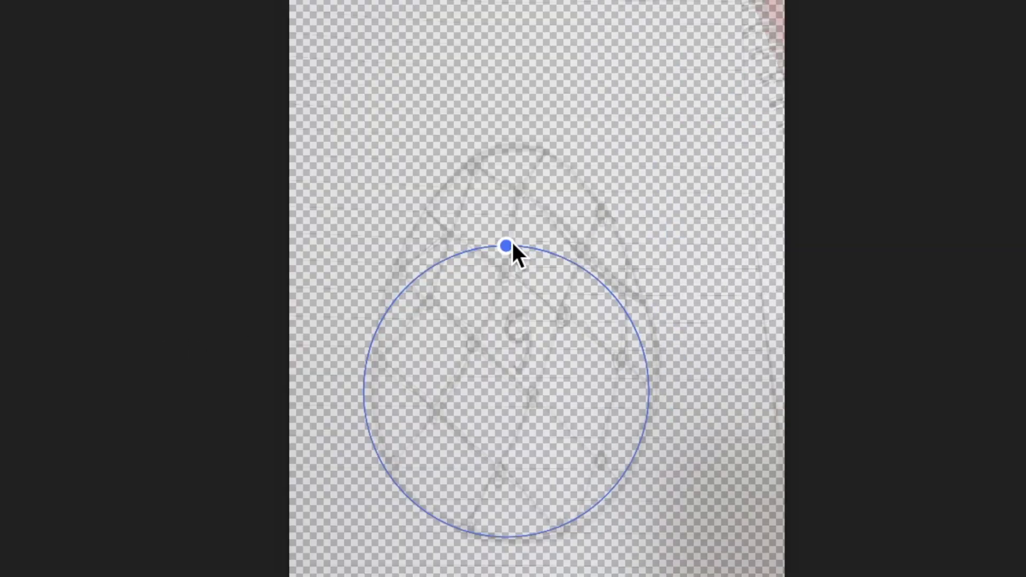
pyautogui.click(855, 114)
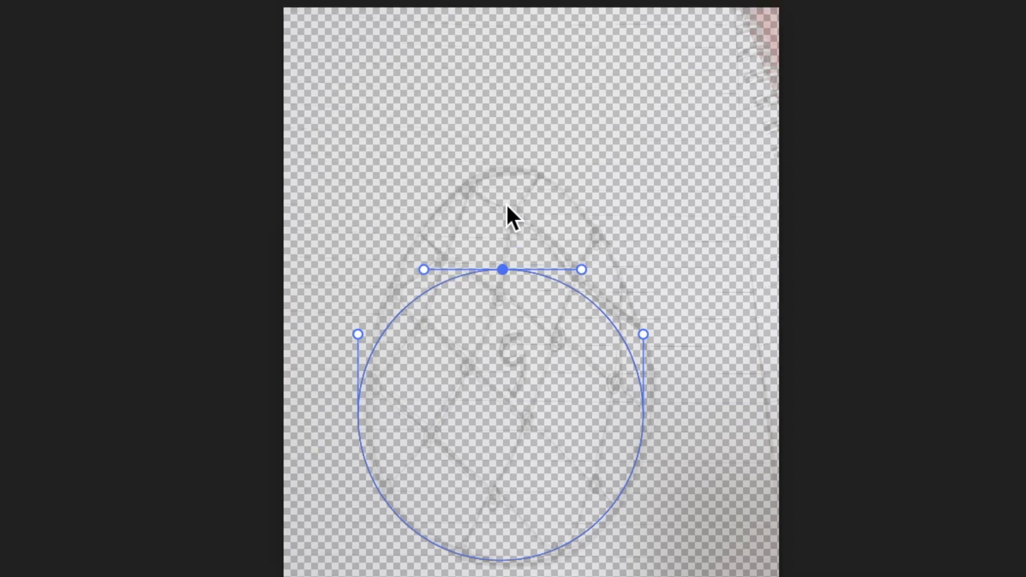
pyautogui.moveTo(506, 246); pyautogui.dragTo(508, 163)
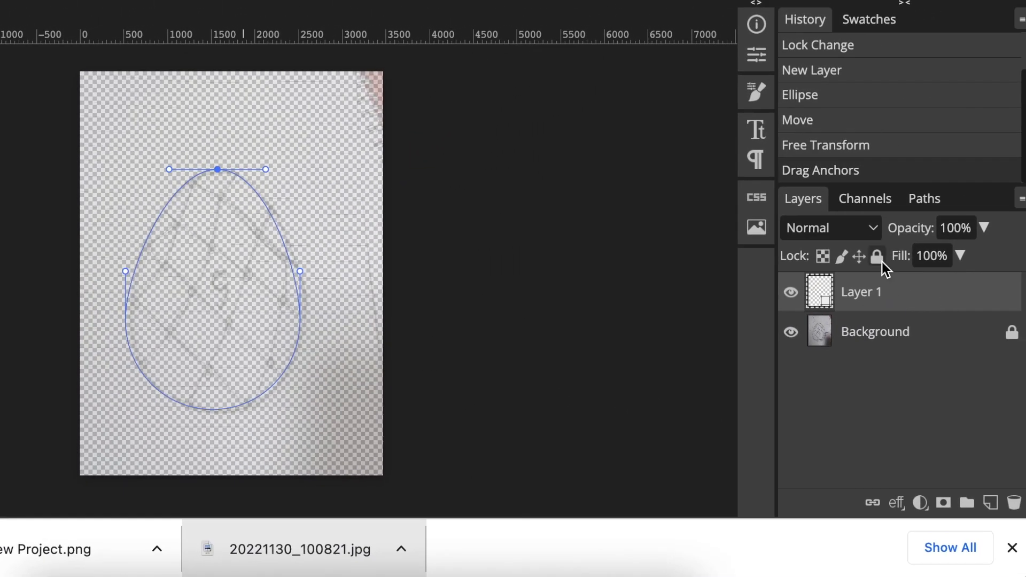
# Step: Lock the egg outline's layer and turn off the Move tool's transform controls
pyautogui.click(879, 259)
pyautogui.click(13, 76)
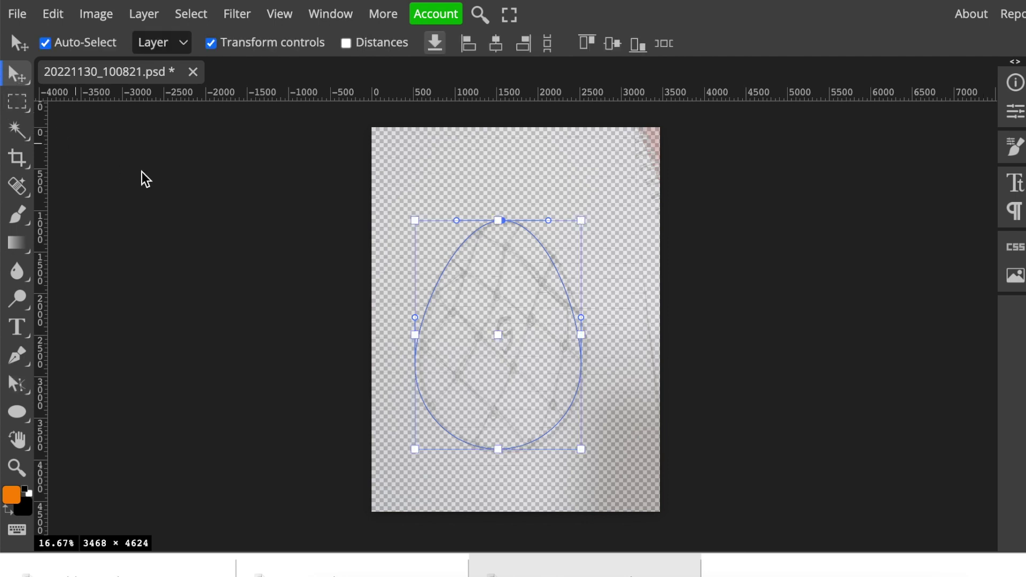
pyautogui.click(211, 42)
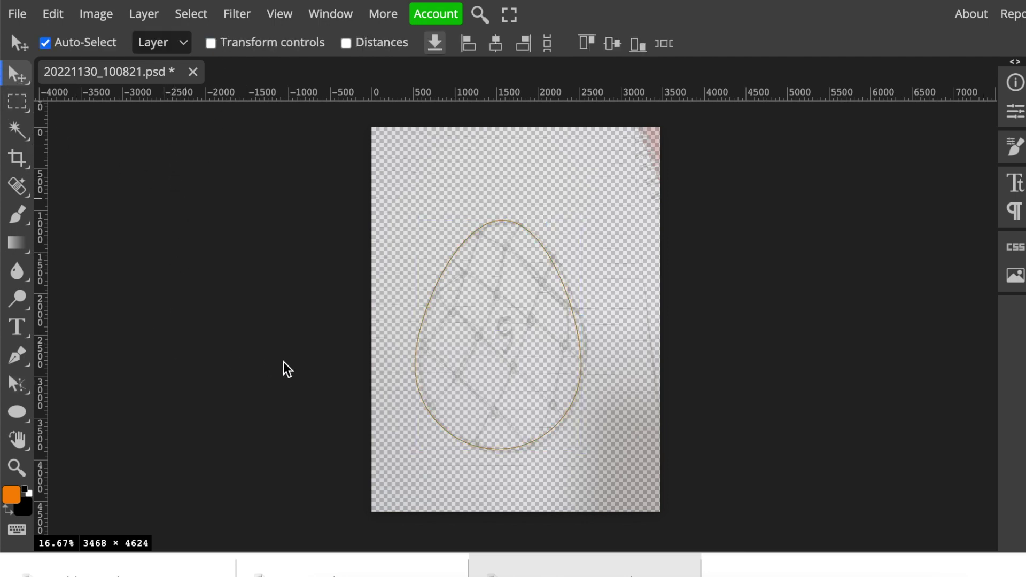
# Step: Set up the Line tool with no fill and a golden-brown stroke 30 px wide
pyautogui.click(16, 414)
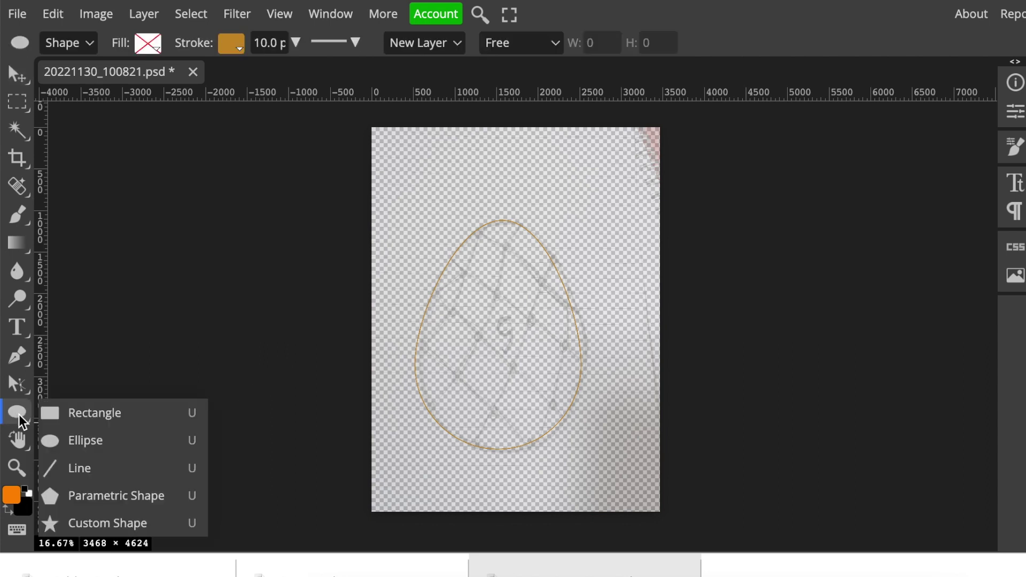
pyautogui.click(68, 470)
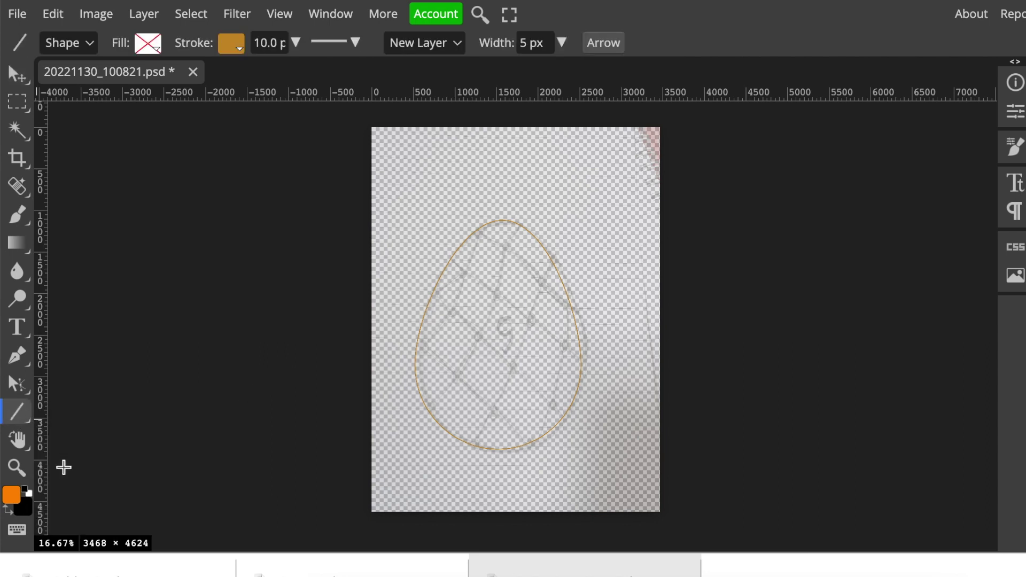
pyautogui.click(158, 54)
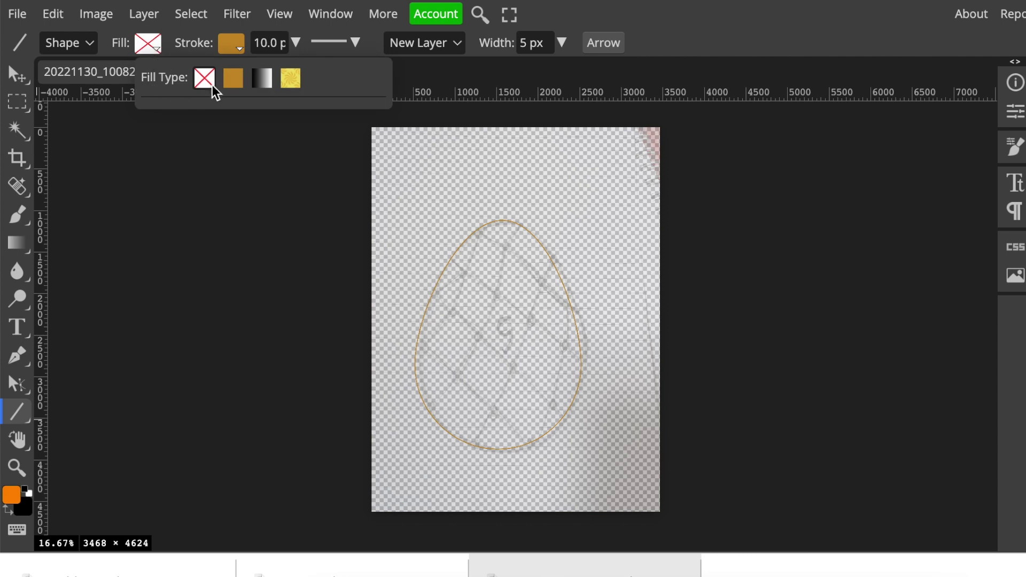
pyautogui.click(236, 80)
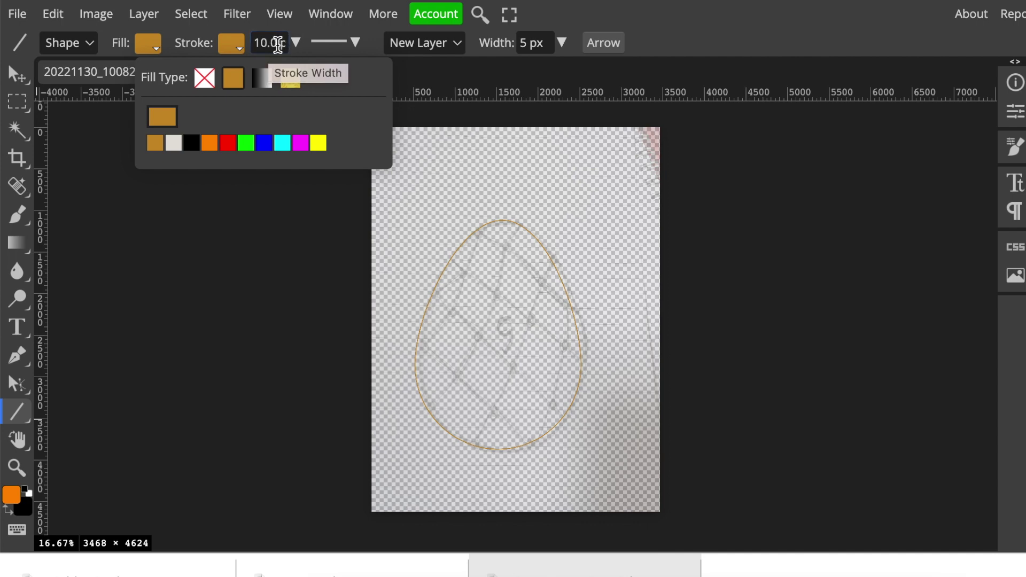
pyautogui.doubleClick(267, 46)
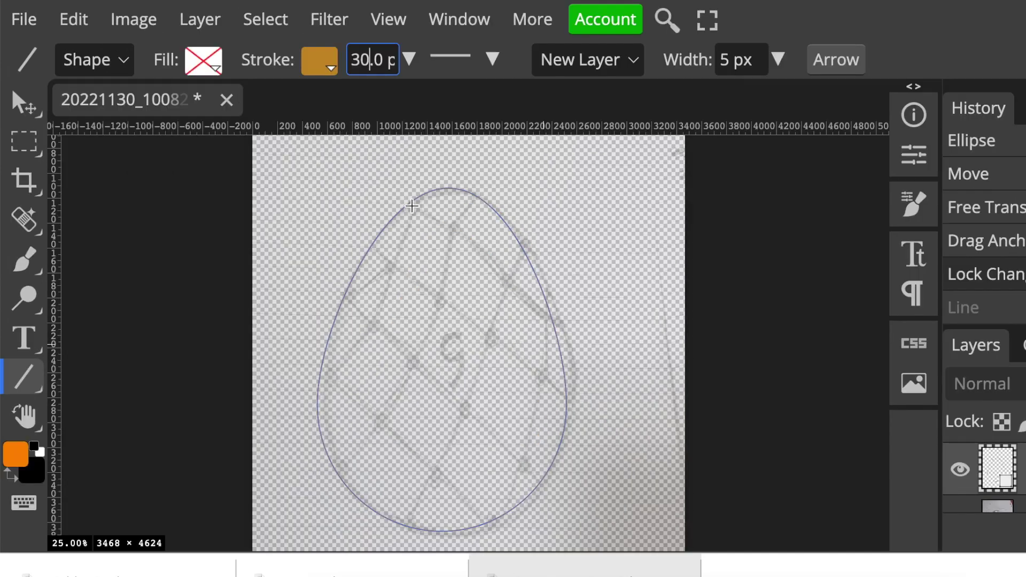
# Step: Draw five roughly parallel diagonal lines across the egg, sloping down from its left edge to its right and lower edges
pyautogui.moveTo(411, 206)
pyautogui.mouseDown()
pyautogui.moveTo(510, 276)
pyautogui.moveTo(551, 321)
pyautogui.mouseUp()
pyautogui.moveTo(373, 248); pyautogui.dragTo(566, 409)
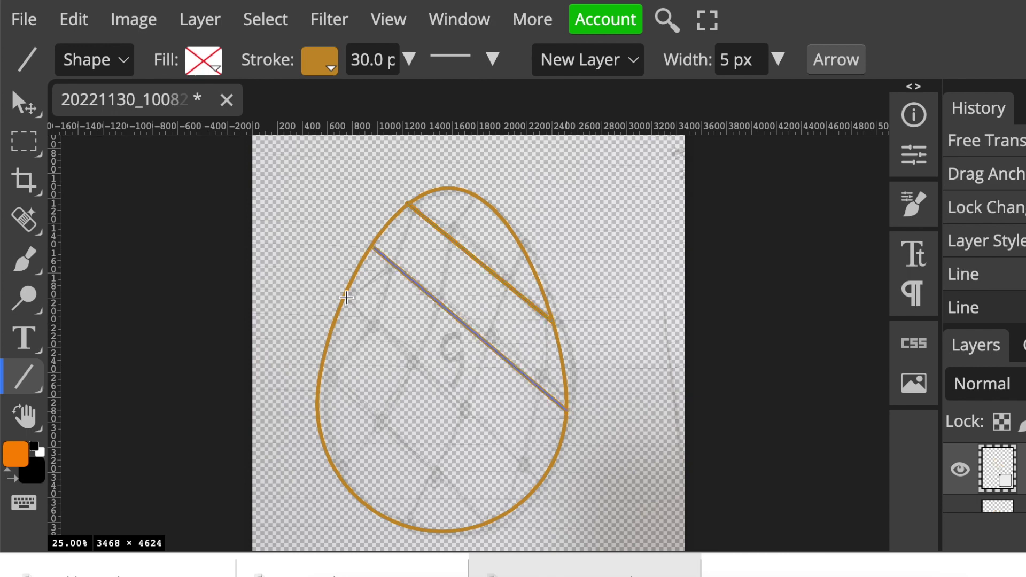
pyautogui.moveTo(346, 297); pyautogui.dragTo(545, 474)
pyautogui.moveTo(327, 355); pyautogui.dragTo(494, 508)
pyautogui.moveTo(318, 416); pyautogui.dragTo(439, 529)
# Step: Draw four steep crossing lines from the egg's upper right edge down to its lower left, redoing the leftmost one to complete the lattice
pyautogui.moveTo(550, 319); pyautogui.dragTo(506, 512)
pyautogui.moveTo(515, 239)
pyautogui.mouseDown()
pyautogui.moveTo(467, 488)
pyautogui.moveTo(441, 528)
pyautogui.mouseUp()
pyautogui.moveTo(463, 191); pyautogui.dragTo(379, 512)
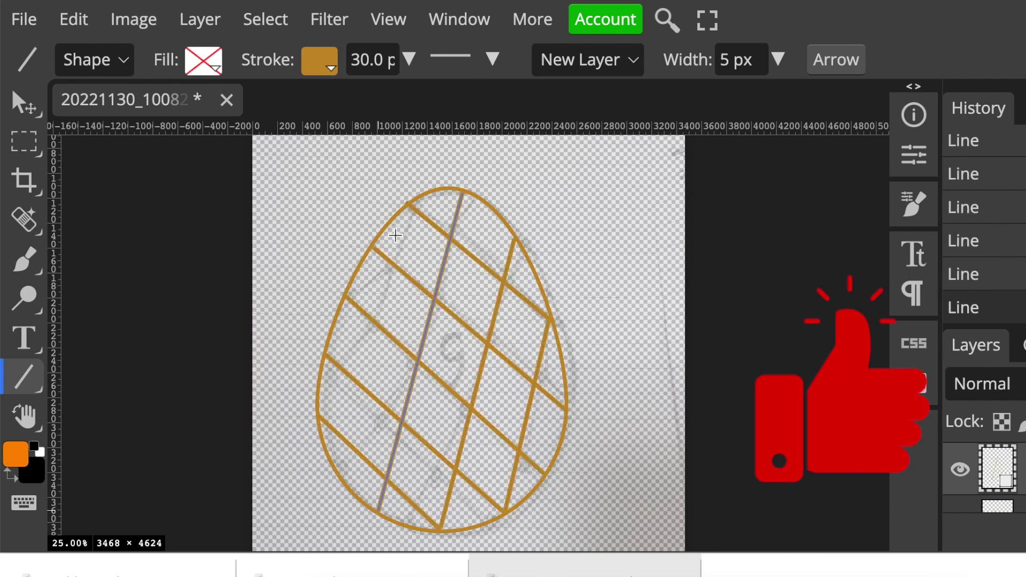
pyautogui.moveTo(412, 206); pyautogui.dragTo(341, 472)
pyautogui.hotkey('ctrl', 'z')
pyautogui.moveTo(408, 207); pyautogui.dragTo(334, 460)
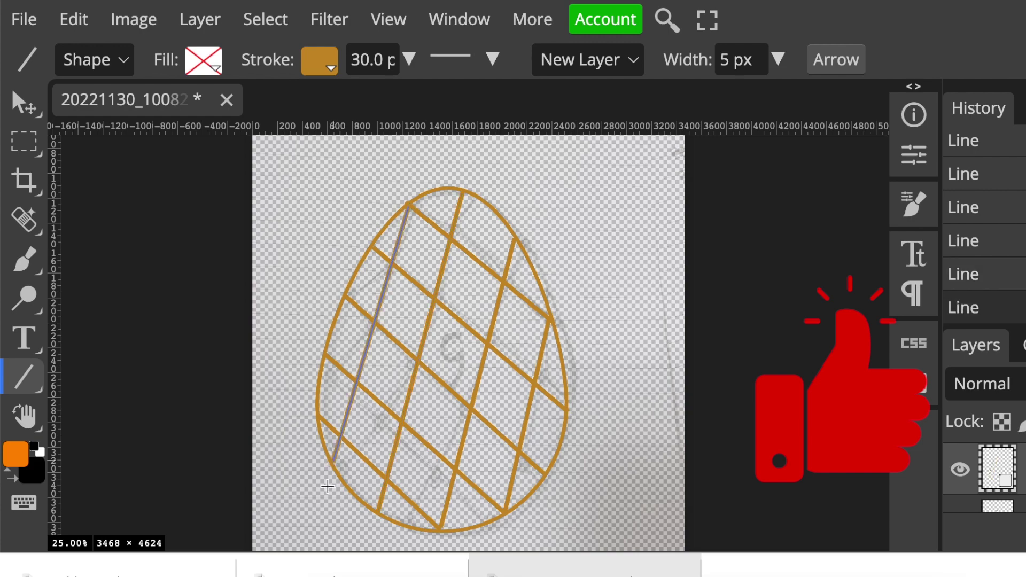
# Step: Select the lattice line shape layers together and rasterize them
pyautogui.moveTo(285, 173)
pyautogui.mouseDown()
pyautogui.moveTo(716, 456)
pyautogui.moveTo(695, 482)
pyautogui.moveTo(640, 482)
pyautogui.mouseUp()
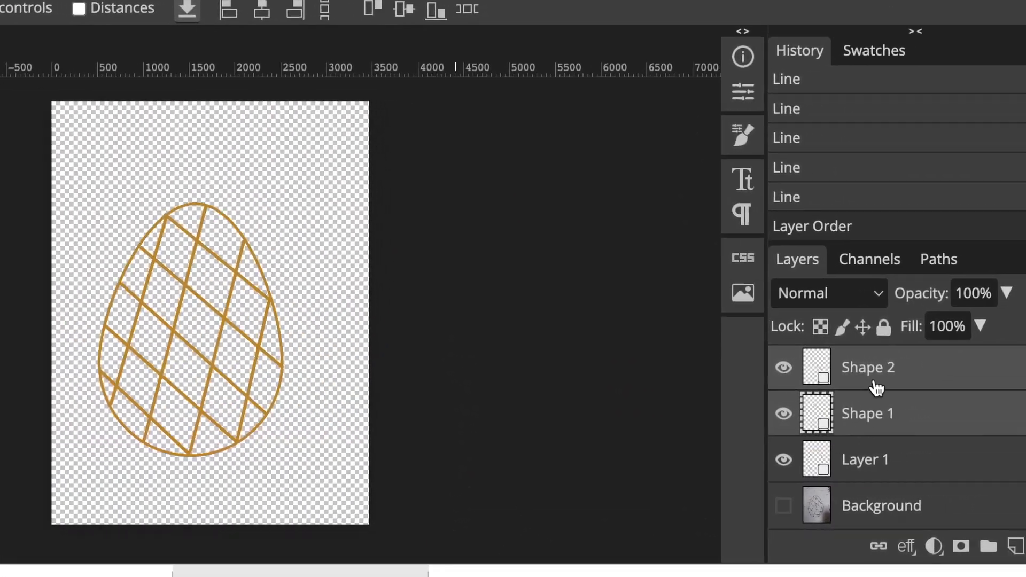
pyautogui.rightClick(1024, 372)
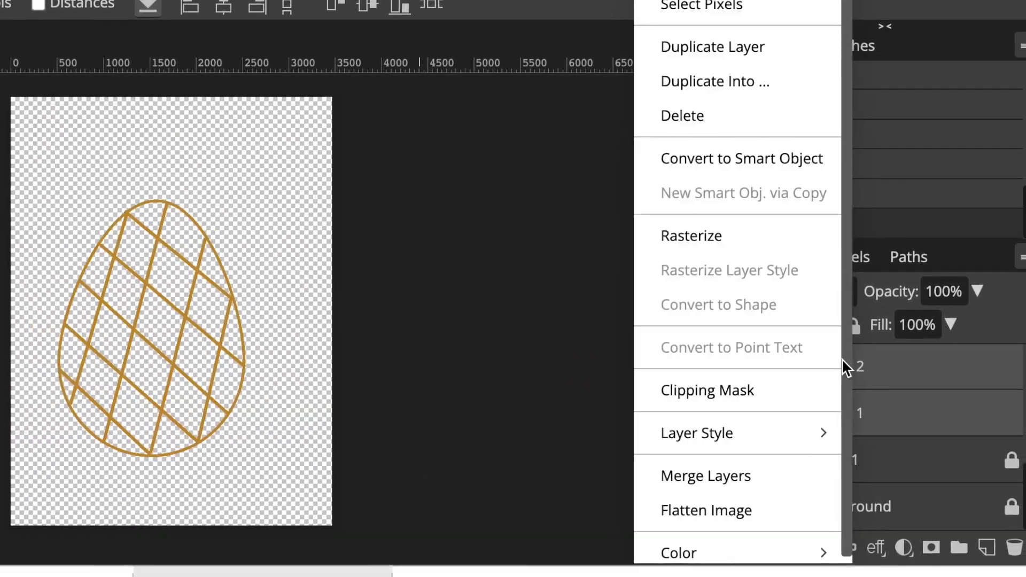
pyautogui.click(710, 235)
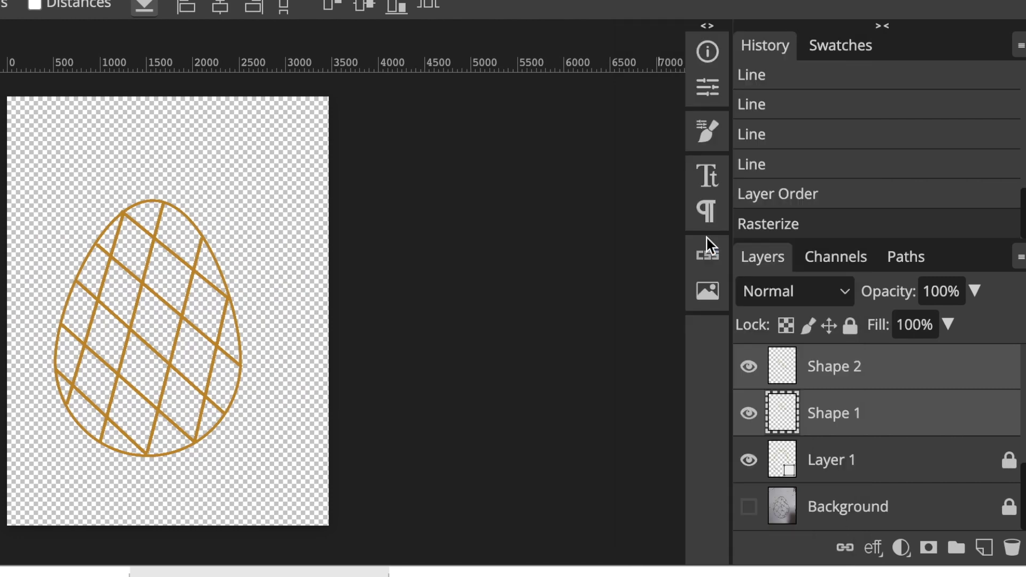
# Step: Group the rasterized lattice layers into a folder and lock the folder
pyautogui.hotkey('ctrl', 'g')
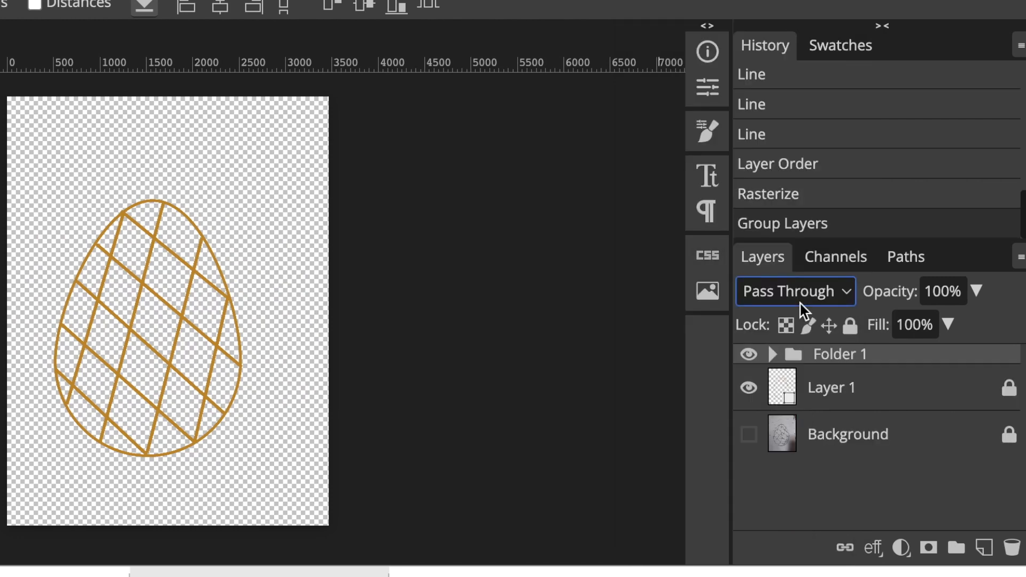
pyautogui.click(851, 331)
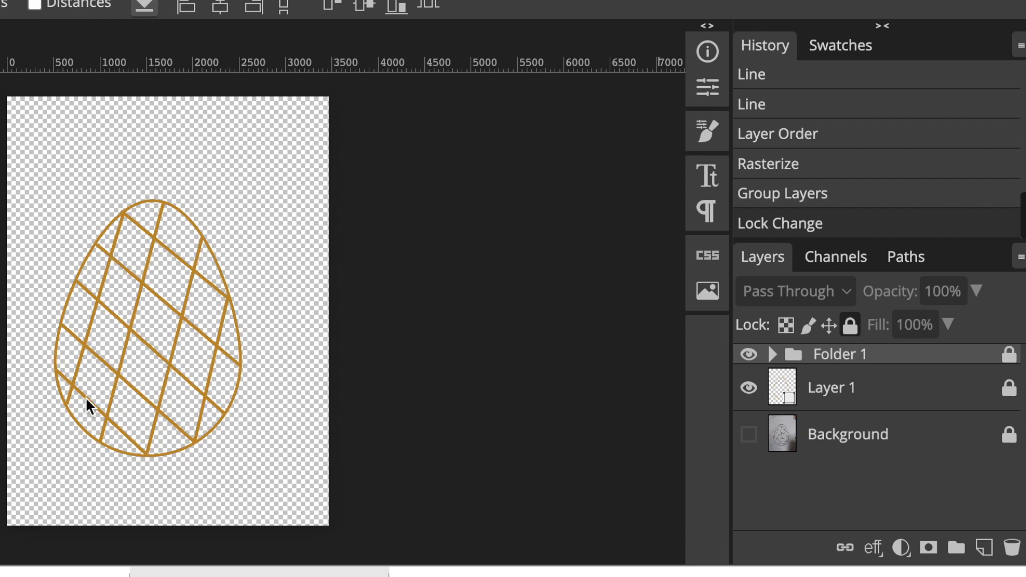
# Step: Draw a small ellipse with a light-grey fill and no stroke on the uppermost lattice crossing inside the egg
pyautogui.click(29, 396)
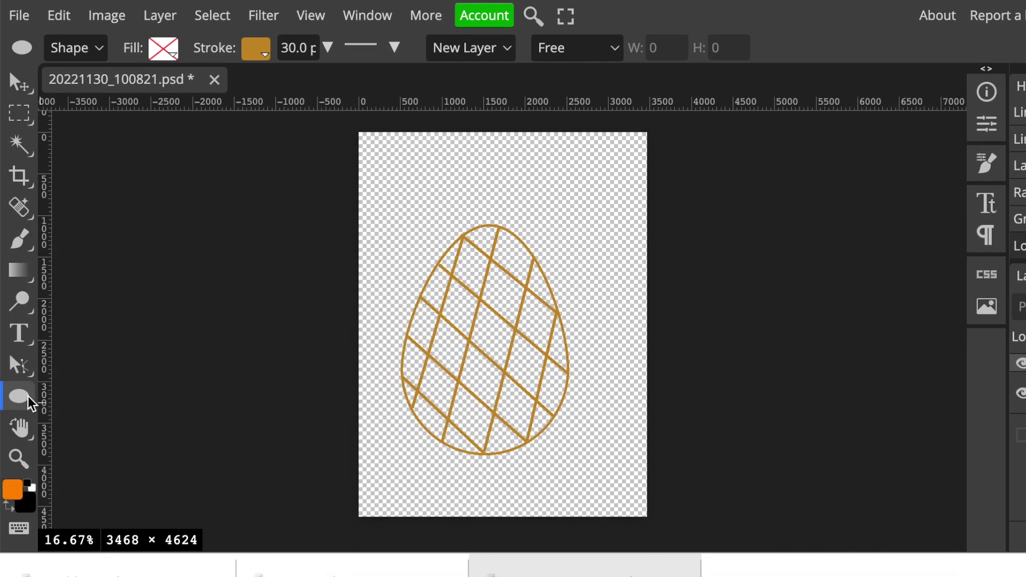
pyautogui.click(172, 56)
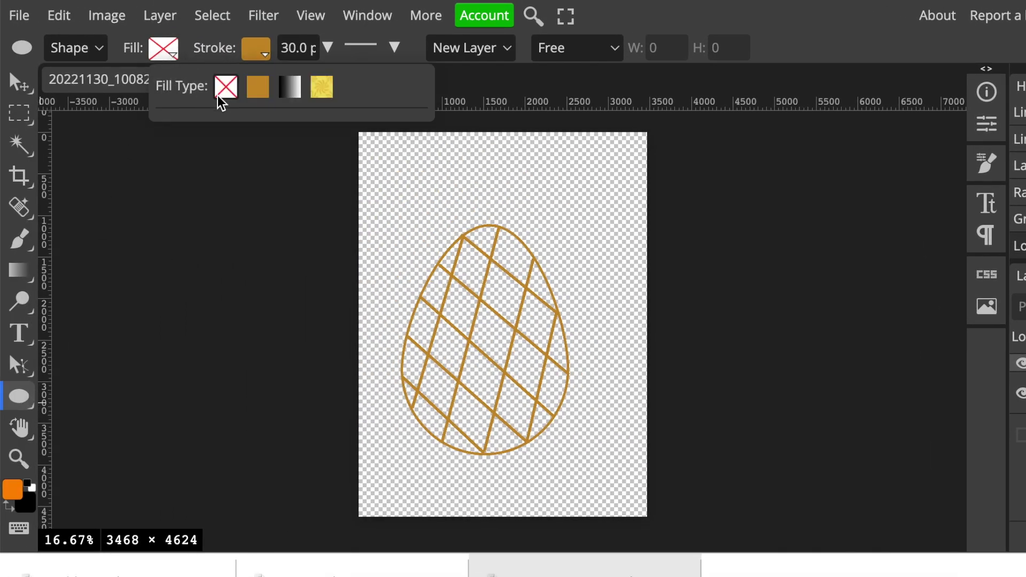
pyautogui.click(258, 88)
pyautogui.click(193, 159)
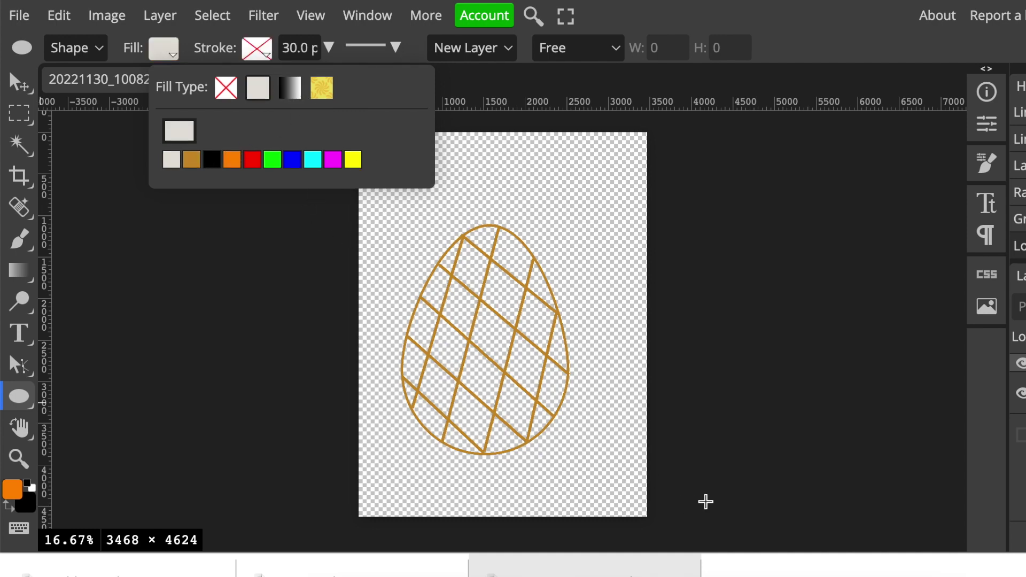
pyautogui.moveTo(488, 258); pyautogui.dragTo(510, 282)
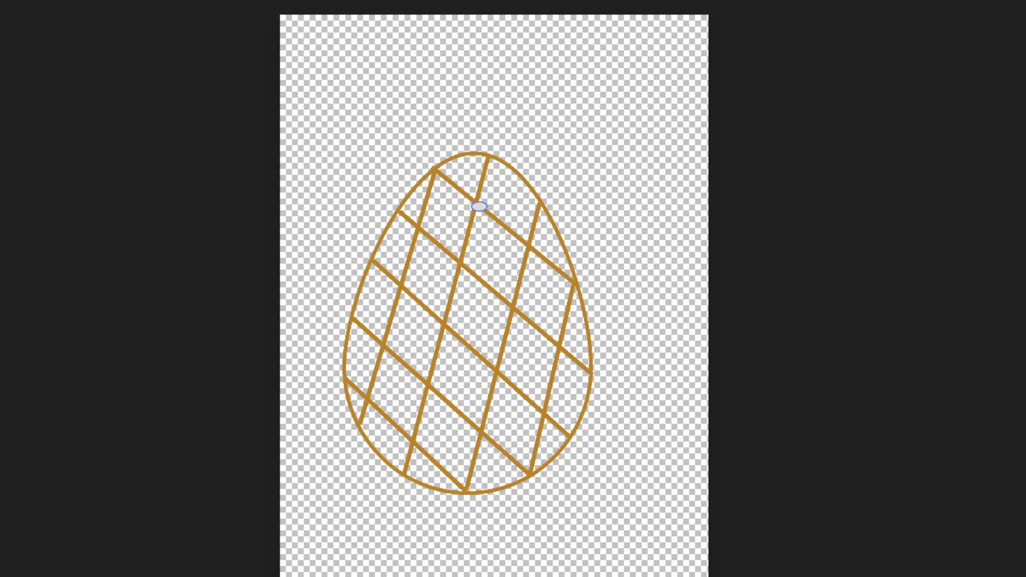
# Step: Reshape the light-grey ellipse into a small circle and centre it on the uppermost lattice crossing
pyautogui.hotkey('ctrl', '+')
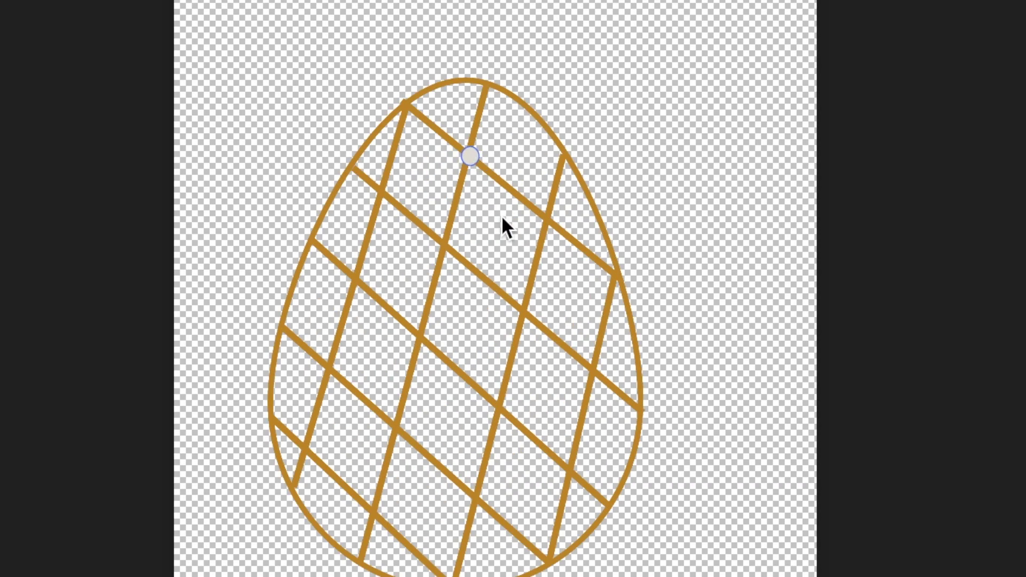
pyautogui.press('Left')
pyautogui.press('Left')
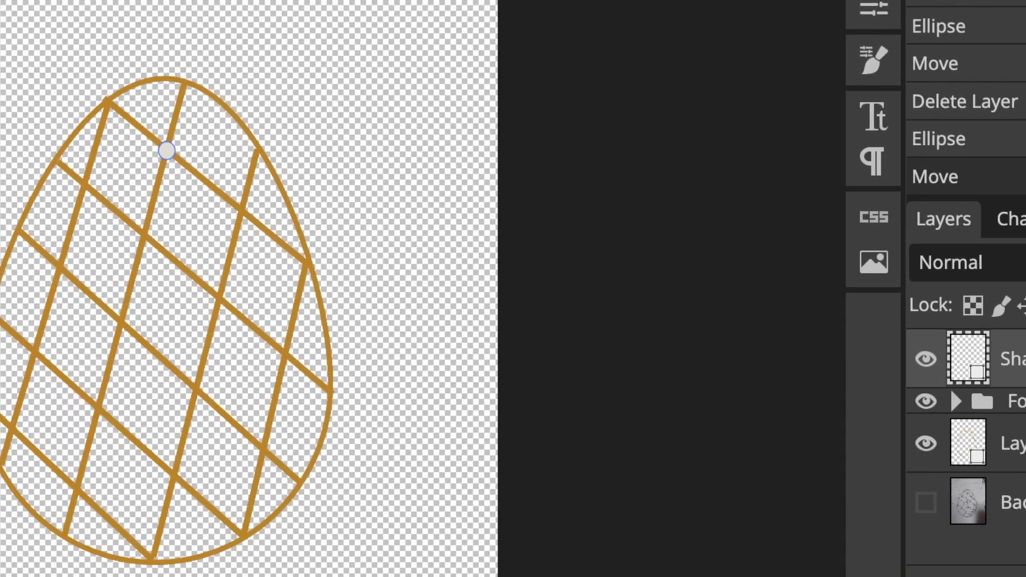
# Step: Duplicate the light-grey circle repeatedly and place a copy on every remaining crossing inside the egg
pyautogui.rightClick(1013, 356)
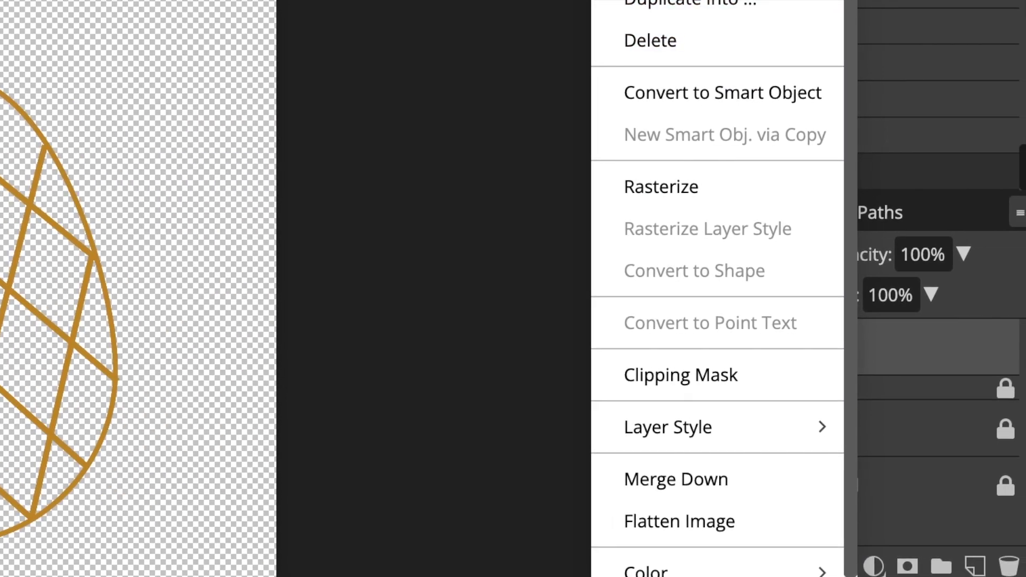
pyautogui.click(694, 1)
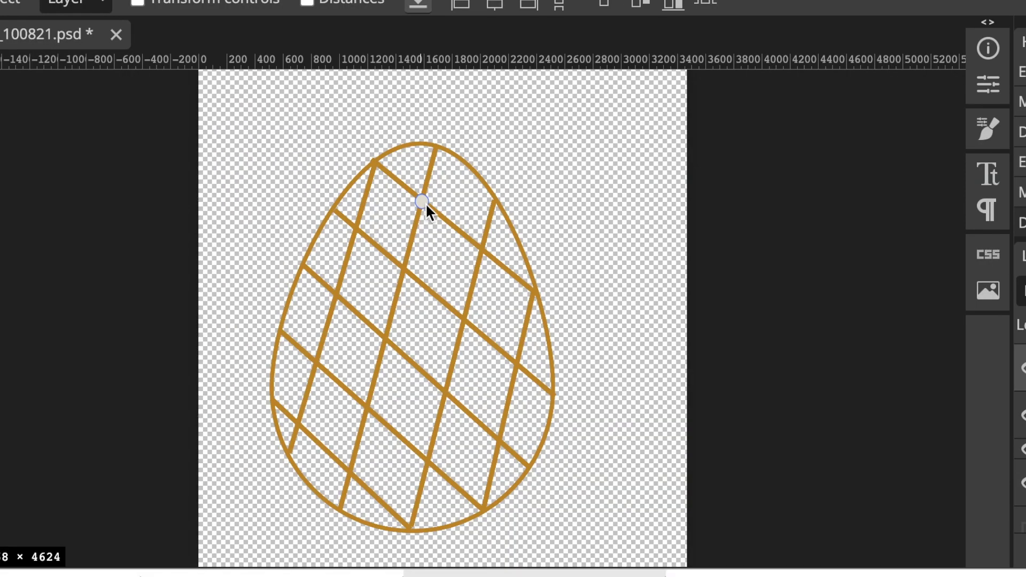
pyautogui.click(482, 250)
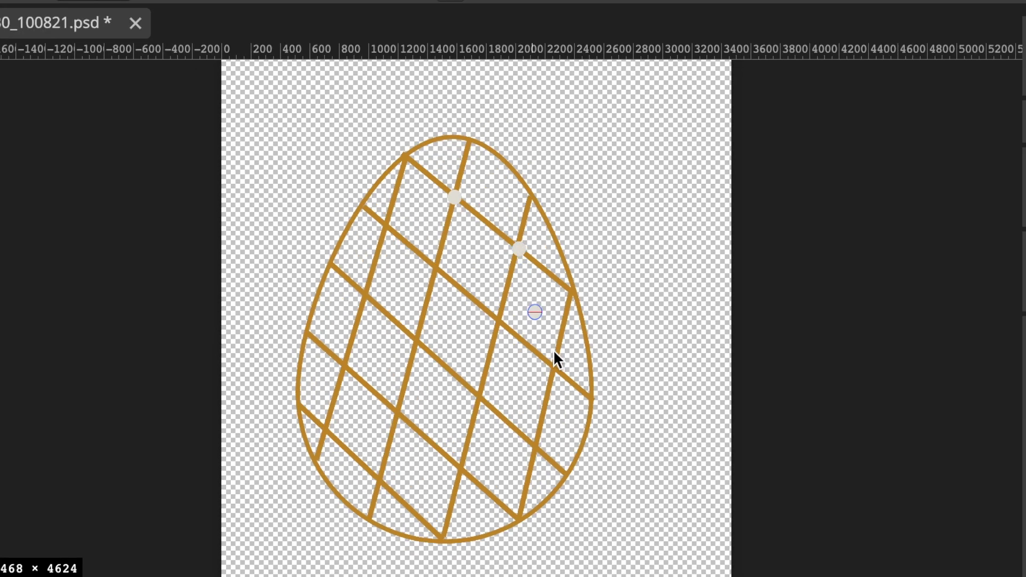
pyautogui.click(535, 446)
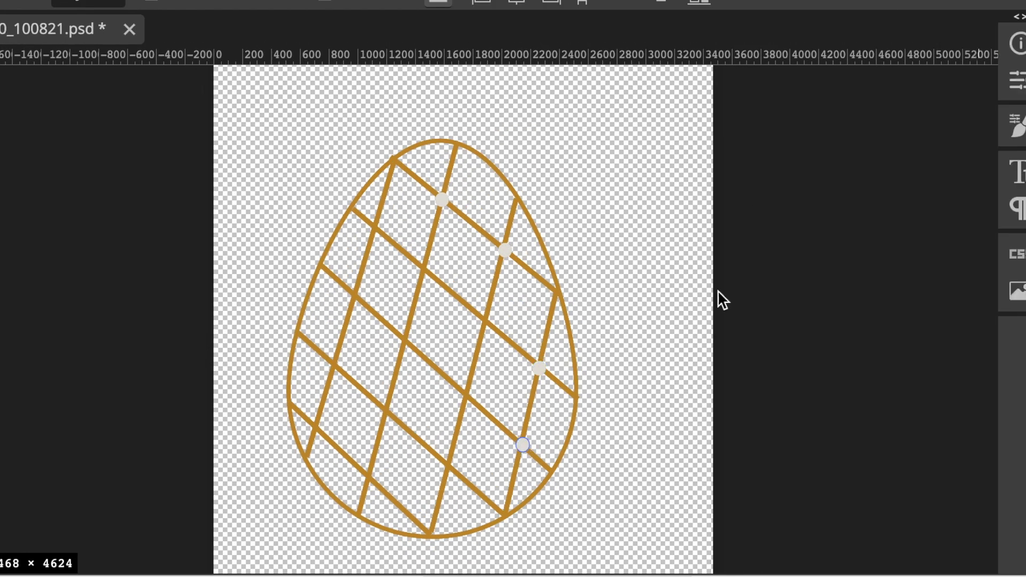
pyautogui.click(462, 469)
pyautogui.click(379, 479)
pyautogui.moveTo(314, 426); pyautogui.dragTo(334, 366)
pyautogui.moveTo(334, 367); pyautogui.dragTo(463, 396)
pyautogui.moveTo(463, 396); pyautogui.dragTo(422, 268)
pyautogui.moveTo(423, 269); pyautogui.dragTo(378, 229)
pyautogui.rightClick(1023, 352)
pyautogui.click(1005, 38)
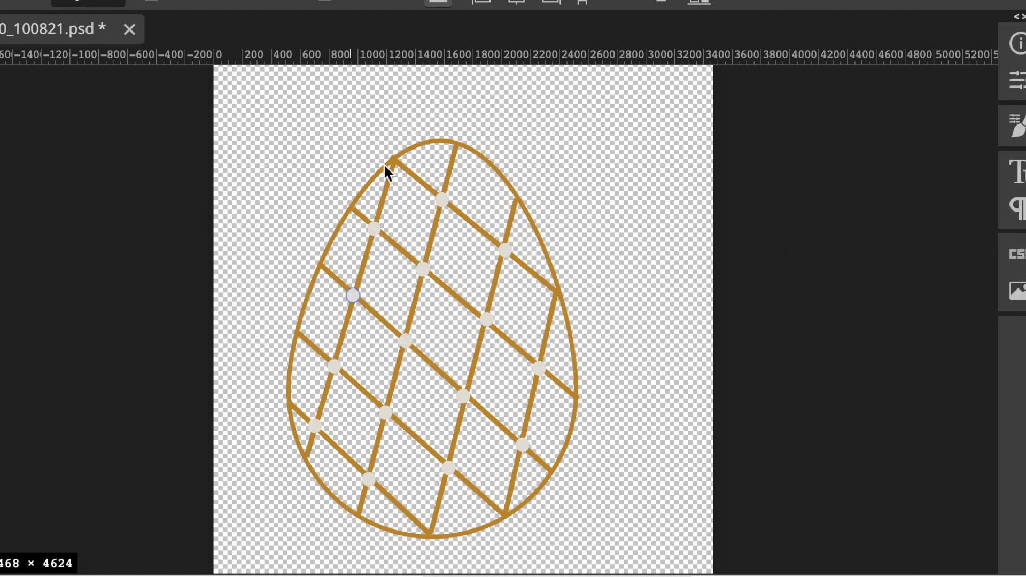
# Step: Rasterize all the circle layers together and group them into a locked folder
pyautogui.moveTo(0, 106); pyautogui.dragTo(582, 551)
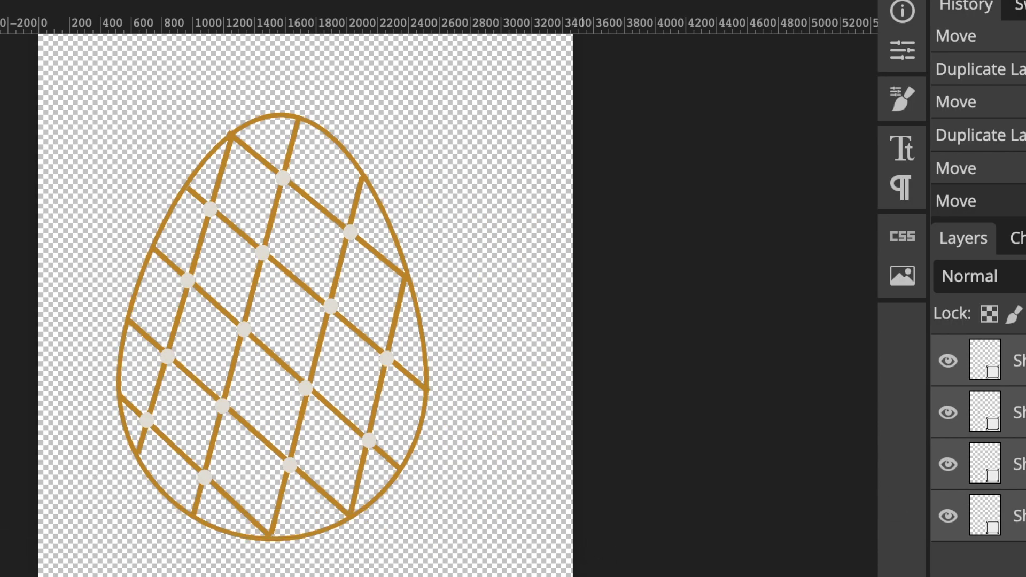
pyautogui.rightClick(1023, 369)
pyautogui.click(876, 215)
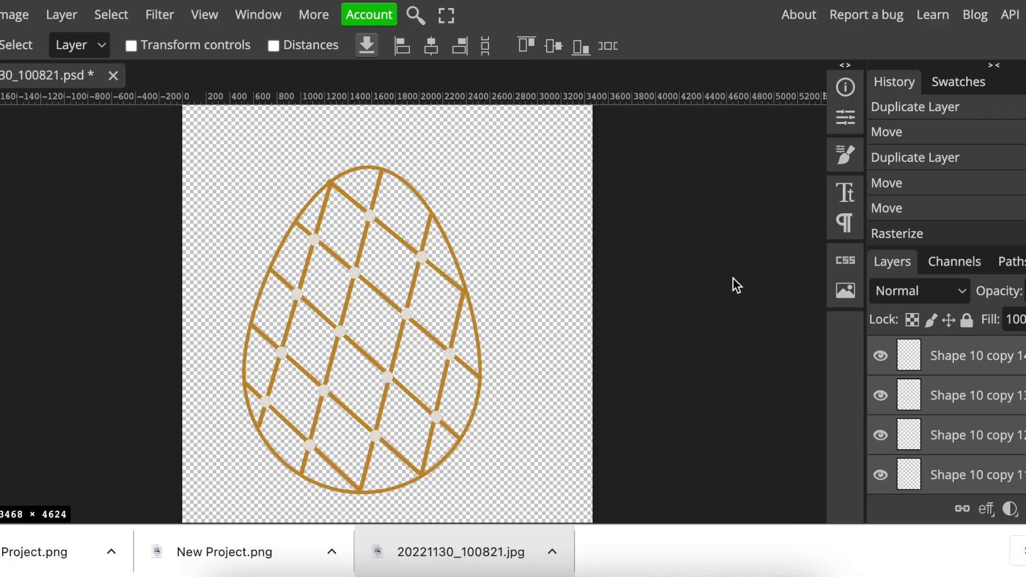
pyautogui.hotkey('ctrl', 'g')
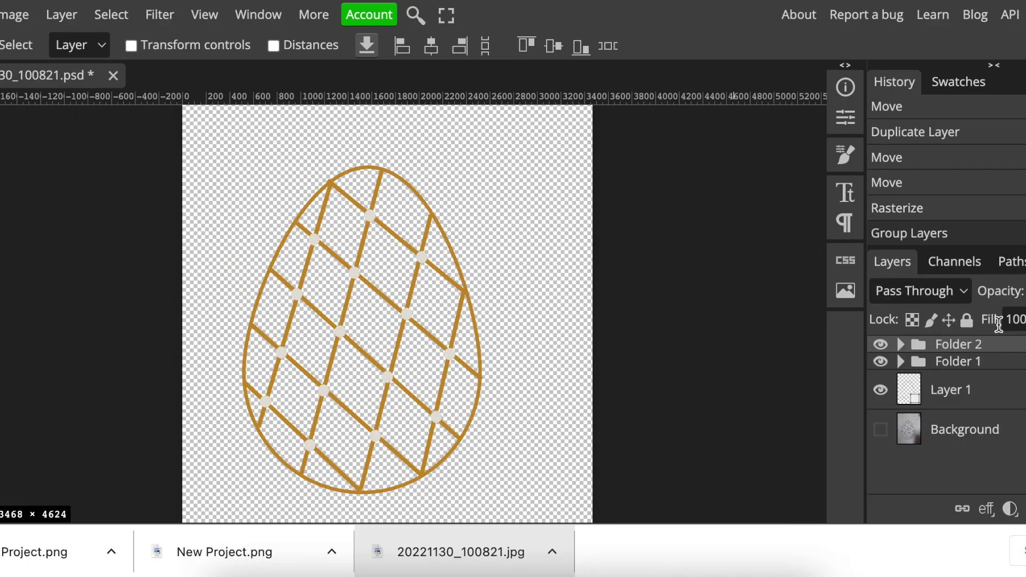
pyautogui.click(967, 321)
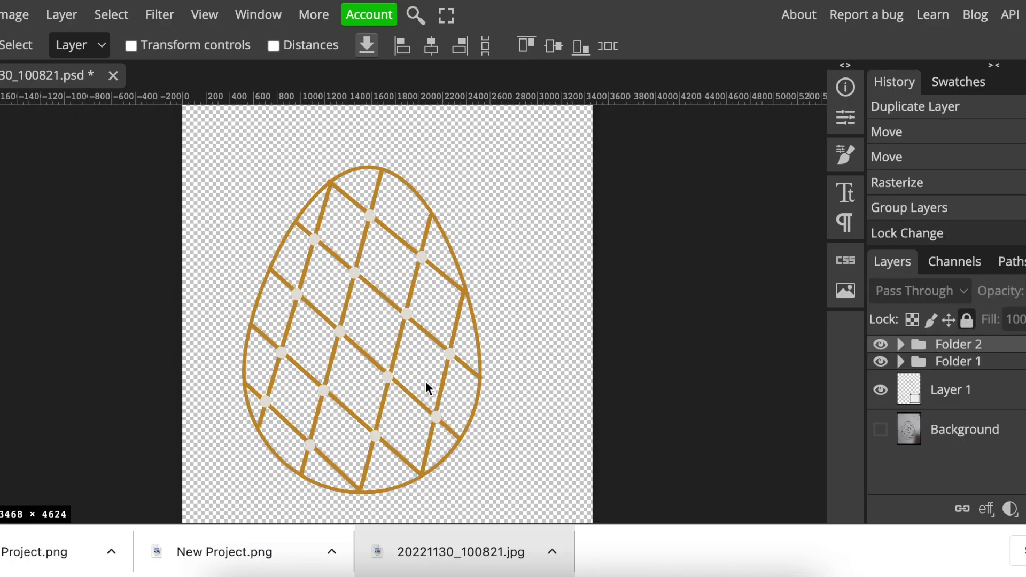
# Step: Add a golden letter G in Goldman Bold inside the egg's central lattice cell and set its size to 350 px
pyautogui.press('t')
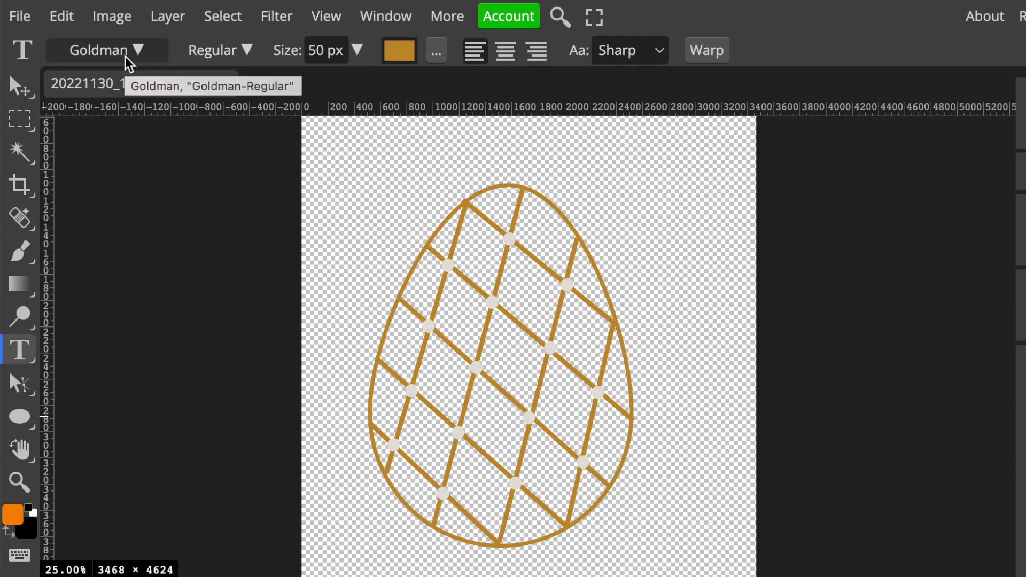
pyautogui.click(128, 63)
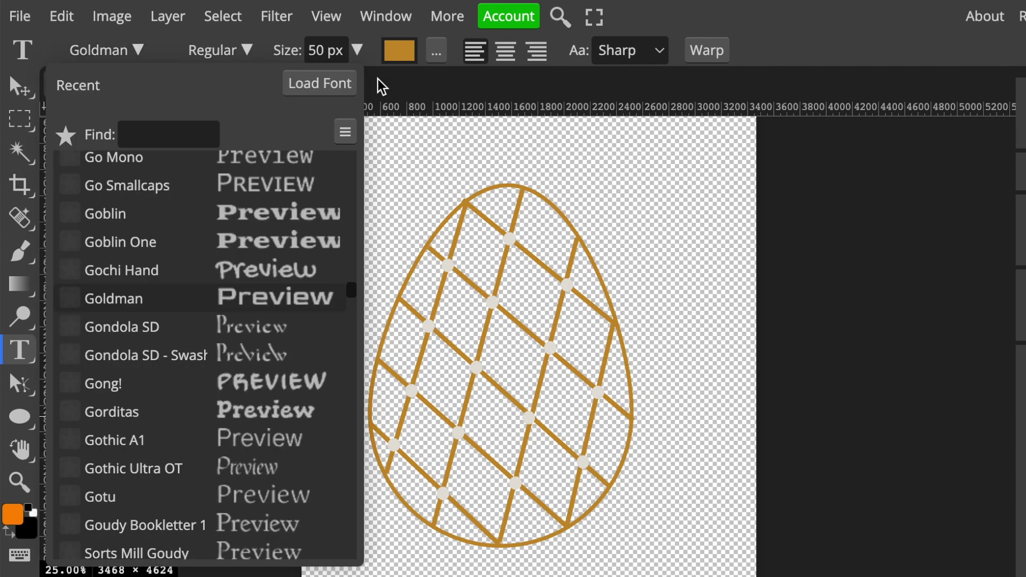
pyautogui.click(357, 50)
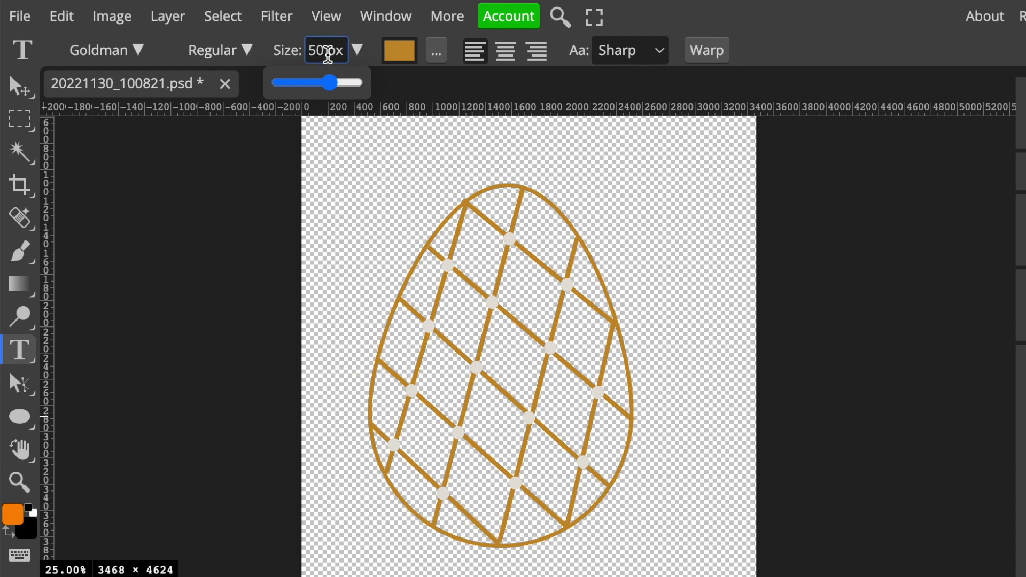
pyautogui.click(332, 84)
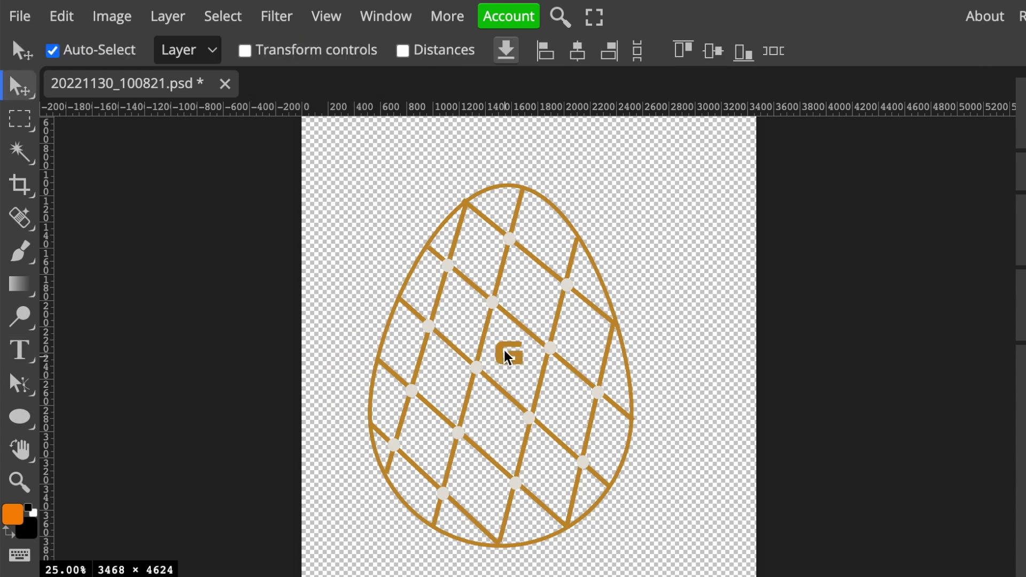
pyautogui.doubleClick(507, 357)
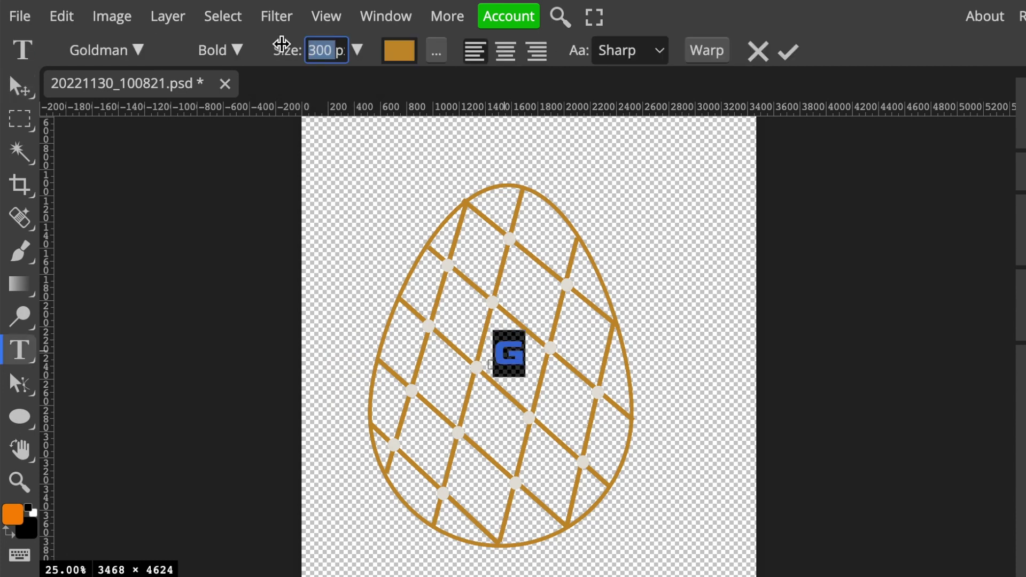
pyautogui.write('350')
pyautogui.press('Return')
pyautogui.scroll(-1, 734, 341)
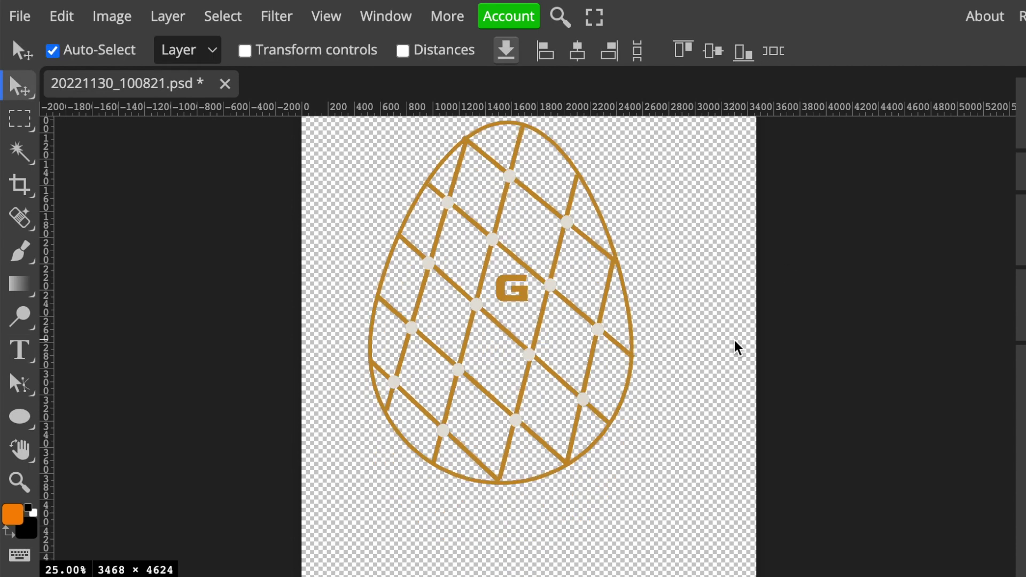
# Step: Add the text GOLDEN CIRCLE in golden Goldman Bold below the egg, with a smaller 150 px TAGLINE beneath it
pyautogui.scroll(-3, 737, 347)
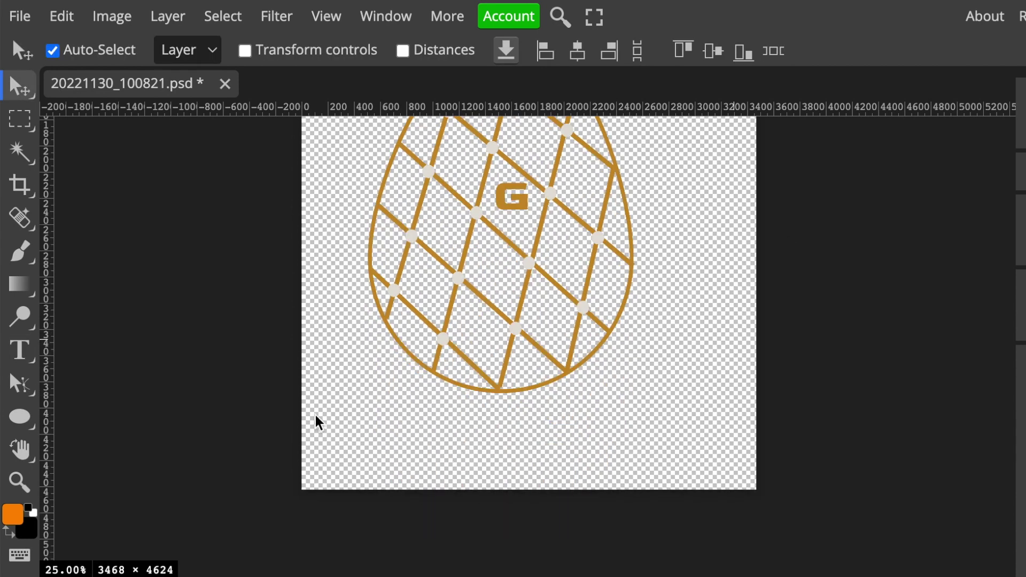
pyautogui.click(21, 351)
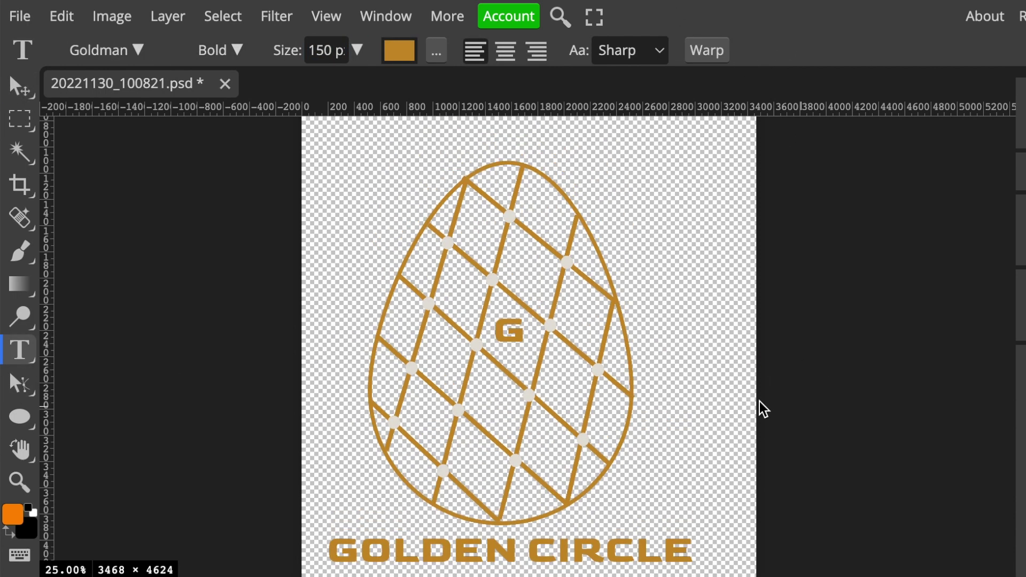
pyautogui.moveTo(155, 142); pyautogui.dragTo(798, 576)
# Step: Export the finished logo as a PNG with a width of 700 px at 100% quality
pyautogui.click(19, 16)
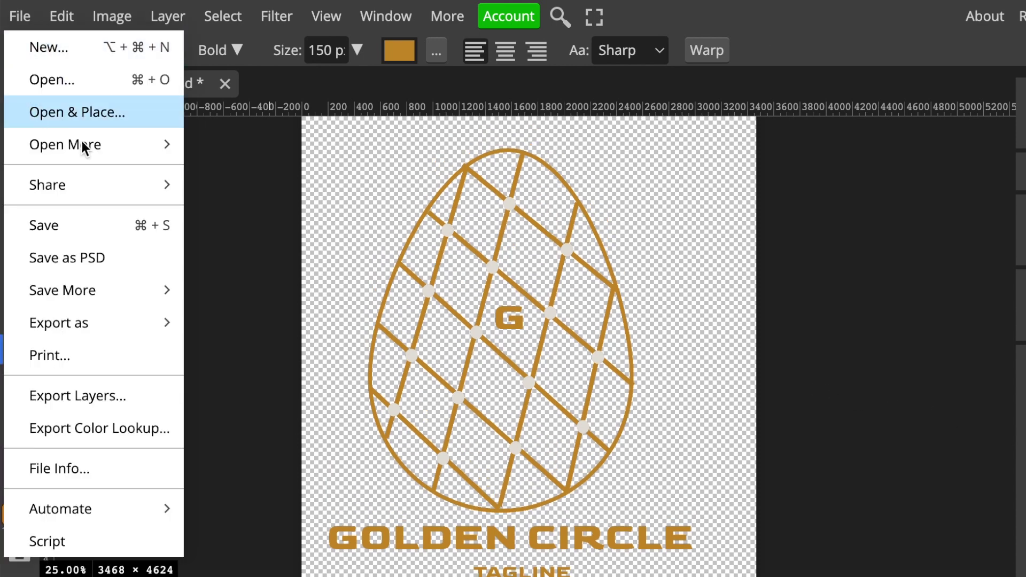
pyautogui.moveTo(100, 326)
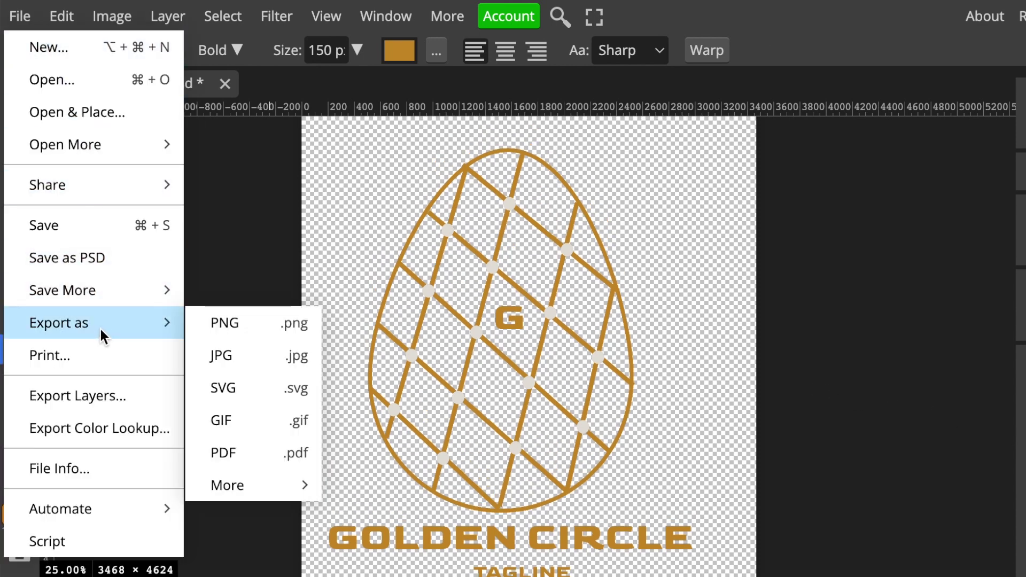
pyautogui.click(248, 326)
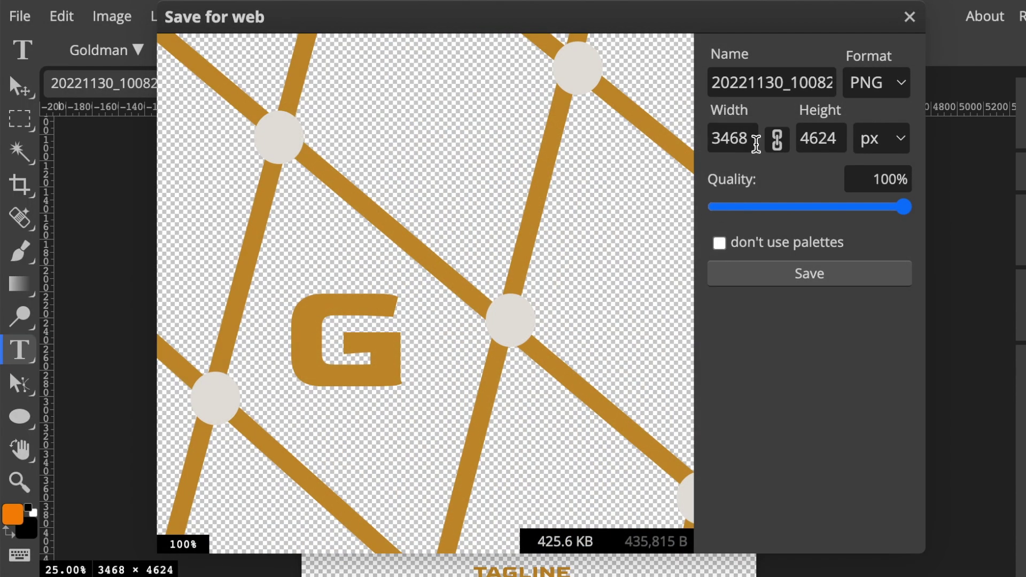
pyautogui.click(752, 138)
pyautogui.write('700')
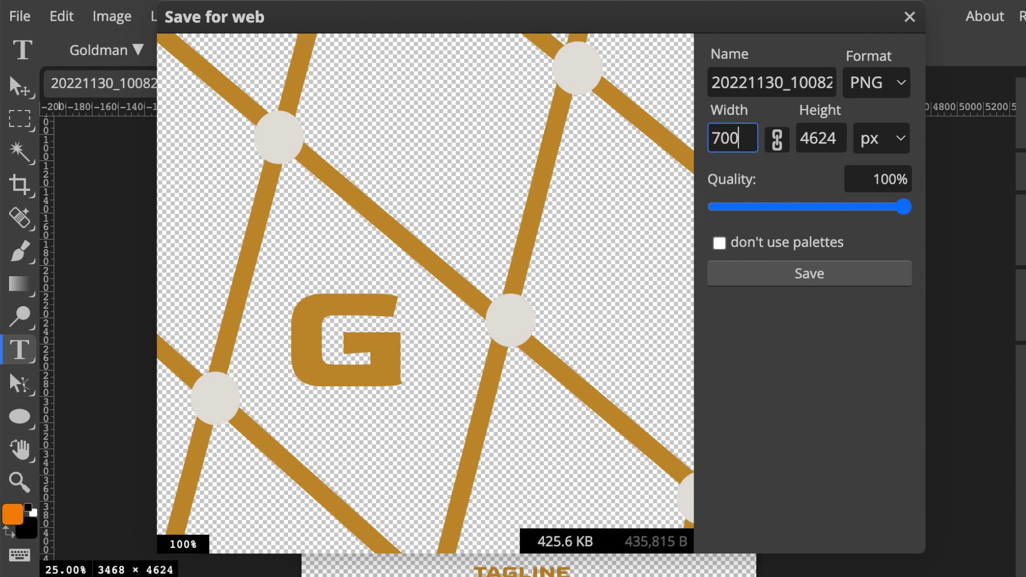
pyautogui.press('Tab')
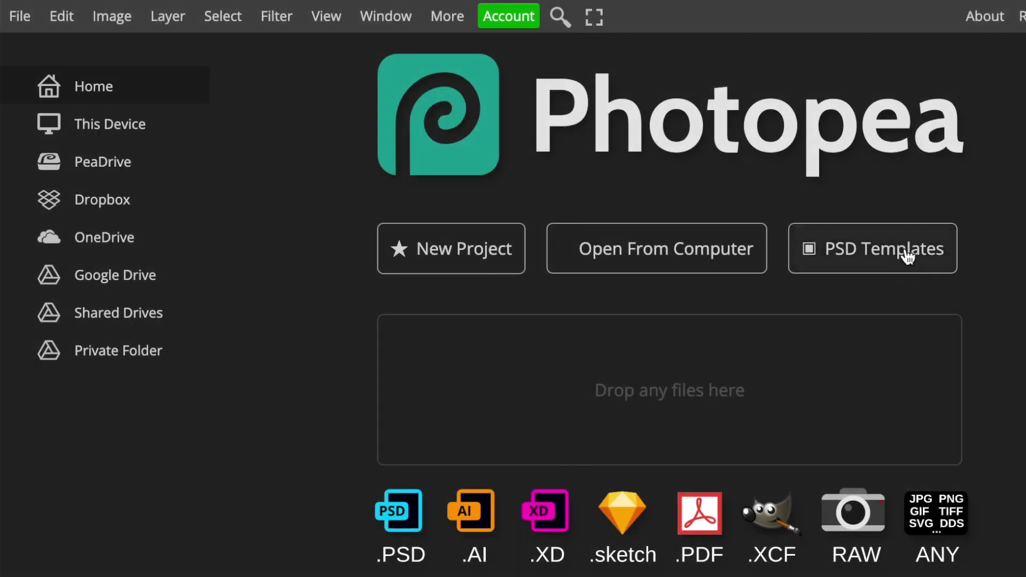
# Step: Browse the Mockups category of the PSD templates and open the office logo mockup
pyautogui.click(889, 262)
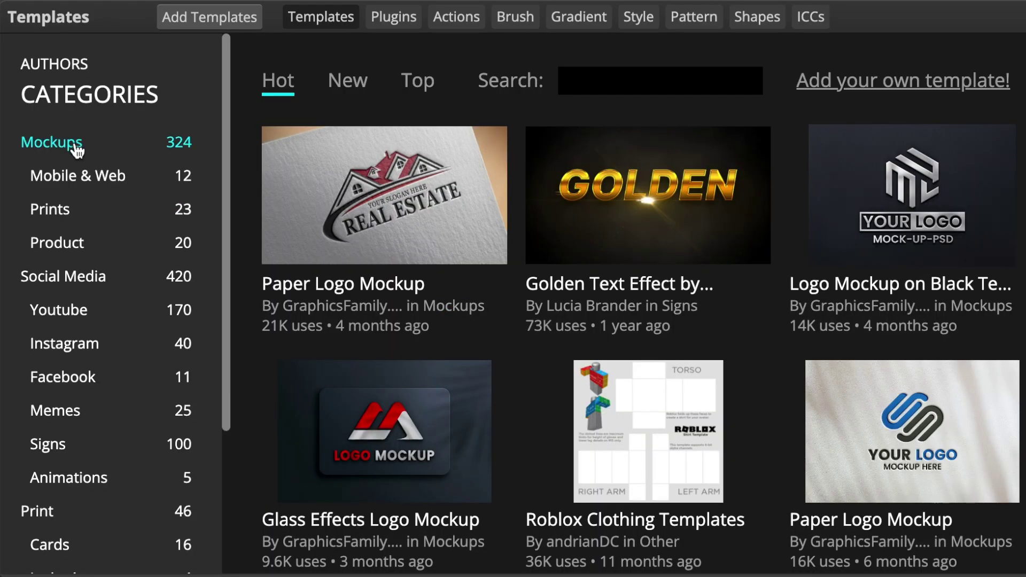
pyautogui.click(75, 146)
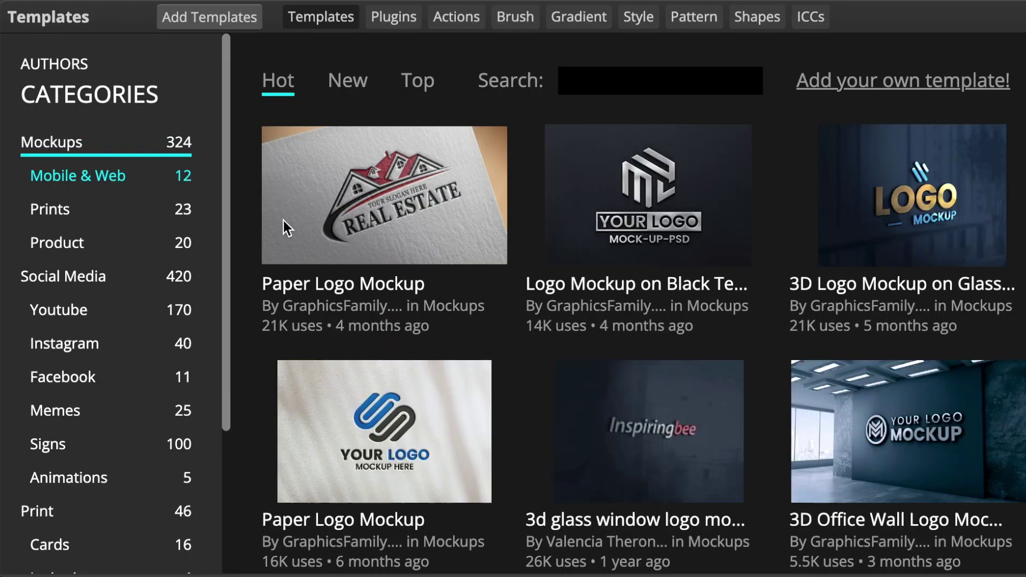
pyautogui.scroll(-8, 559, 345)
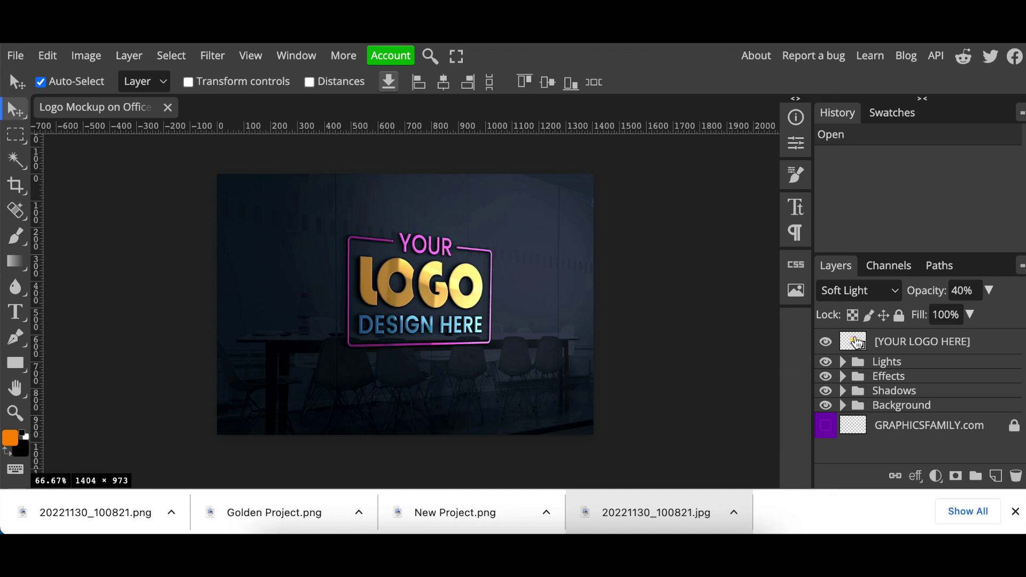
# Step: Put the egg logo into the mockup's [YOUR LOGO HERE] smart object, scaled to about 88%, and save it back to the mockup
pyautogui.doubleClick(855, 342)
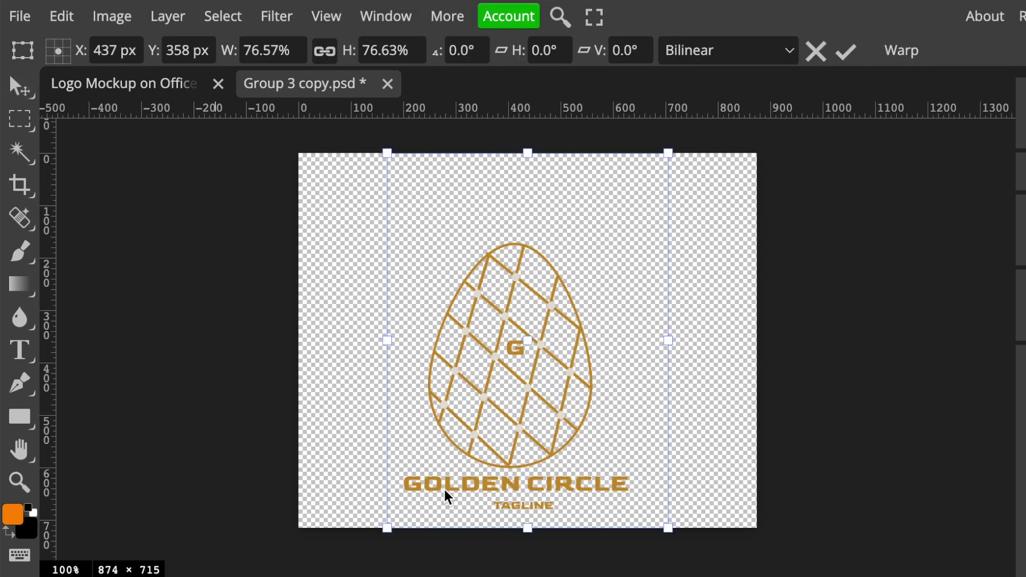
pyautogui.moveTo(528, 154); pyautogui.dragTo(585, 94)
pyautogui.moveTo(432, 454); pyautogui.dragTo(448, 439)
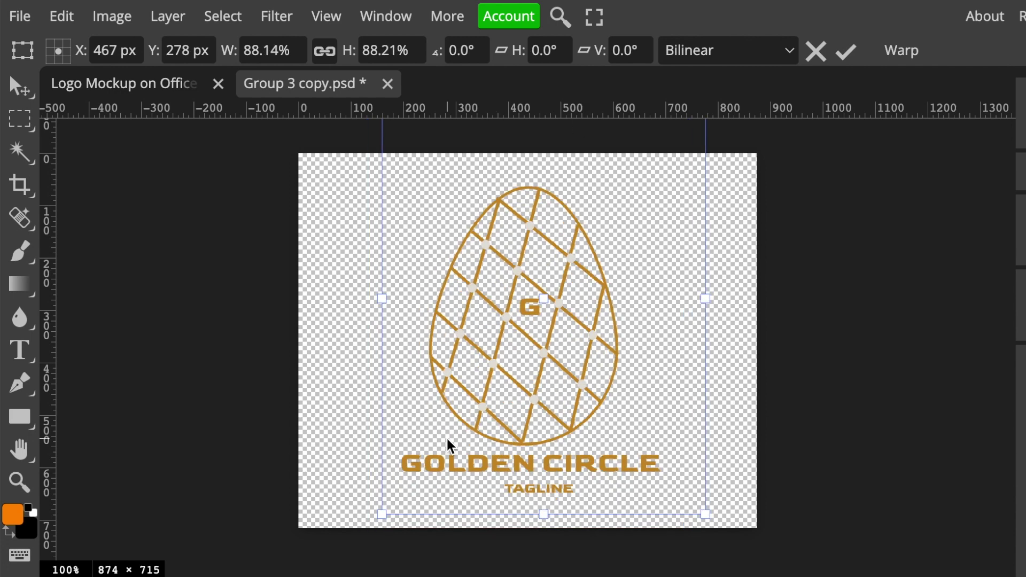
pyautogui.press('Return')
pyautogui.hotkey('ctrl', 's')
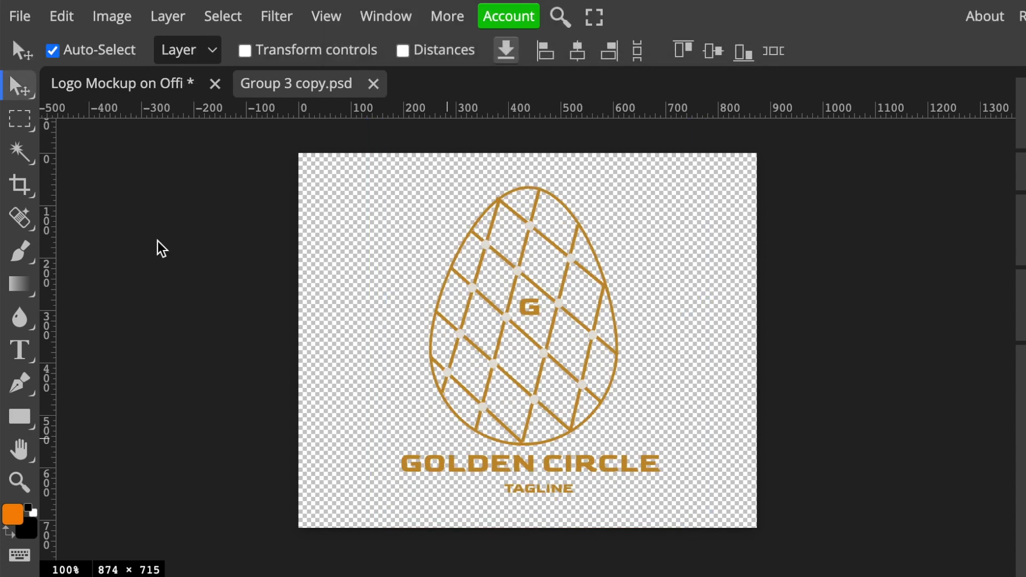
pyautogui.click(138, 86)
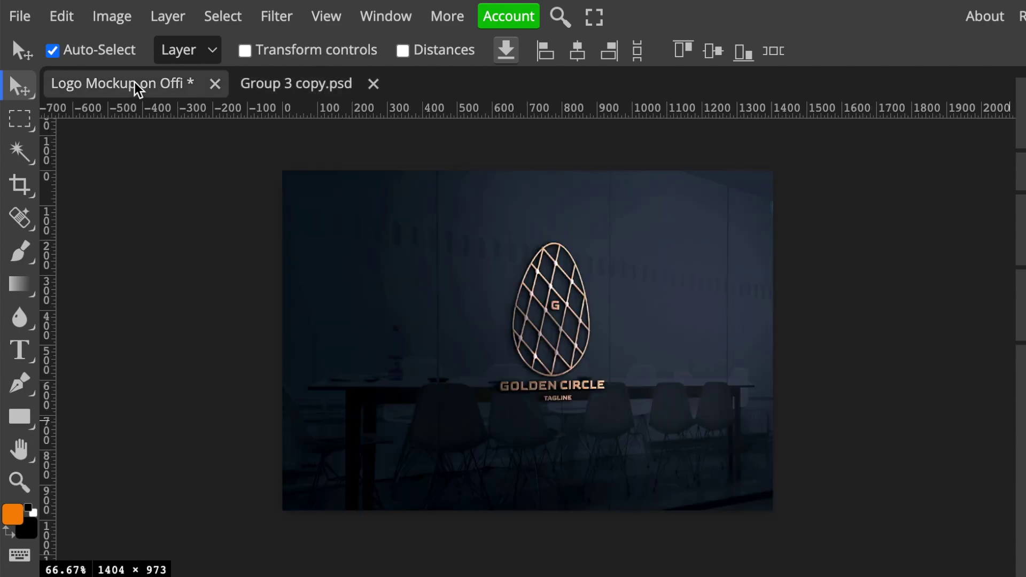